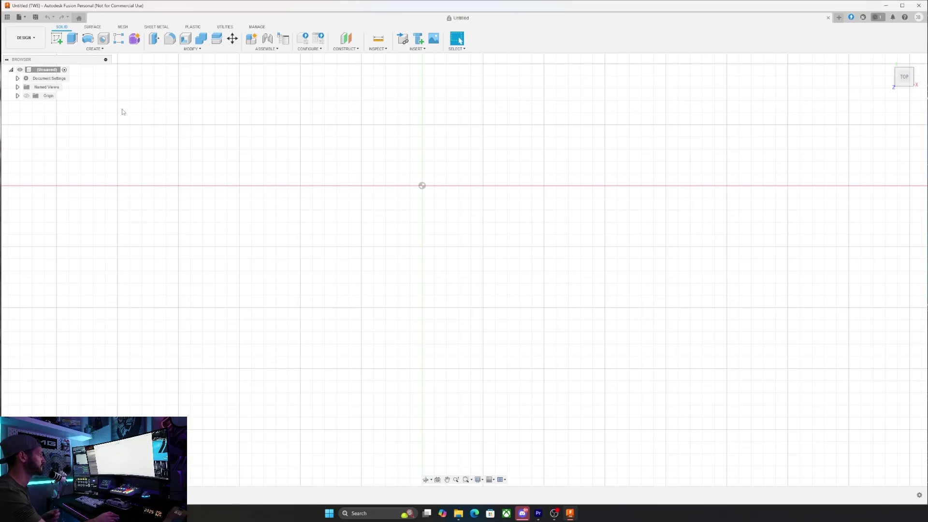
Step: Sketch a two-corner rectangle on the XY plane as the plate outline
key(F6)
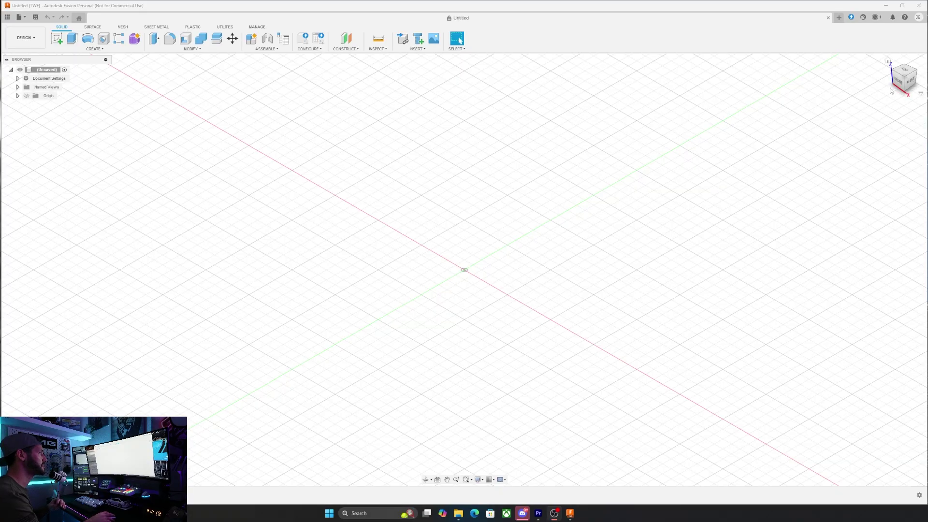
click(904, 71)
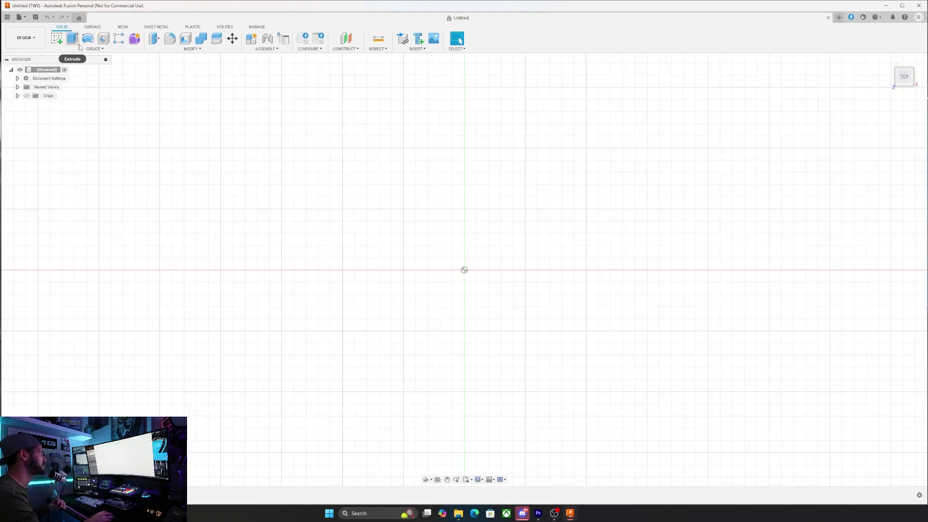
click(56, 38)
click(485, 249)
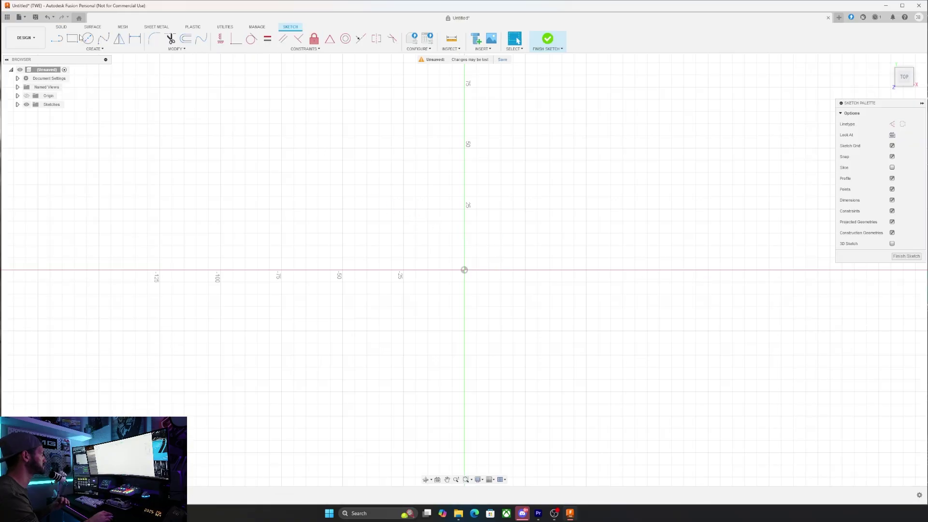
click(74, 39)
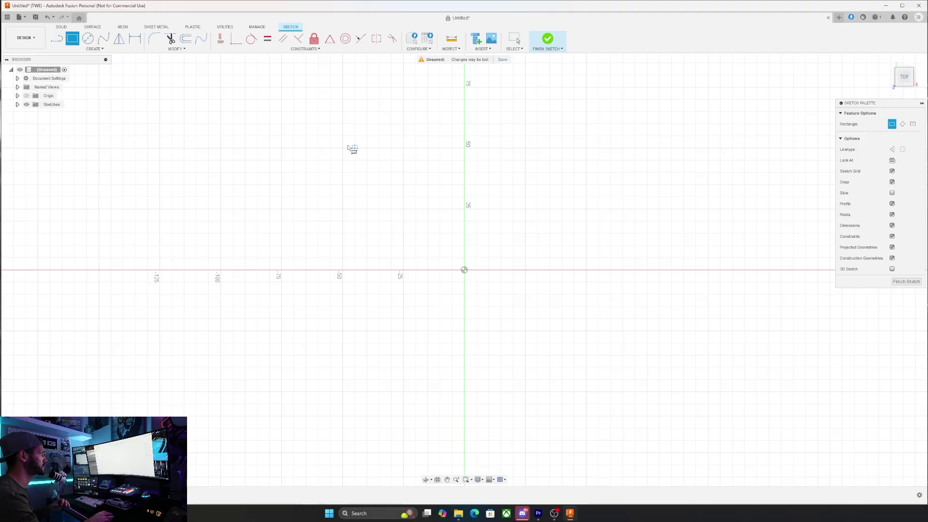
click(367, 148)
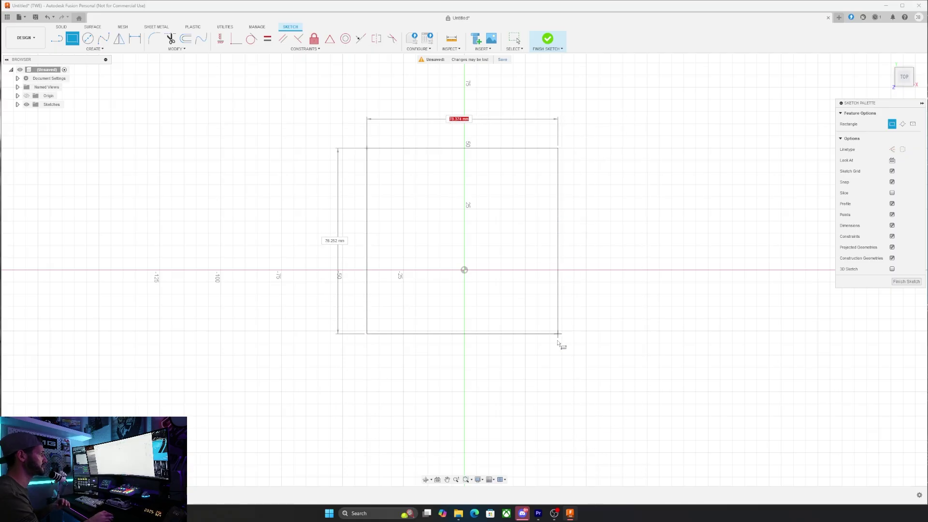
click(574, 452)
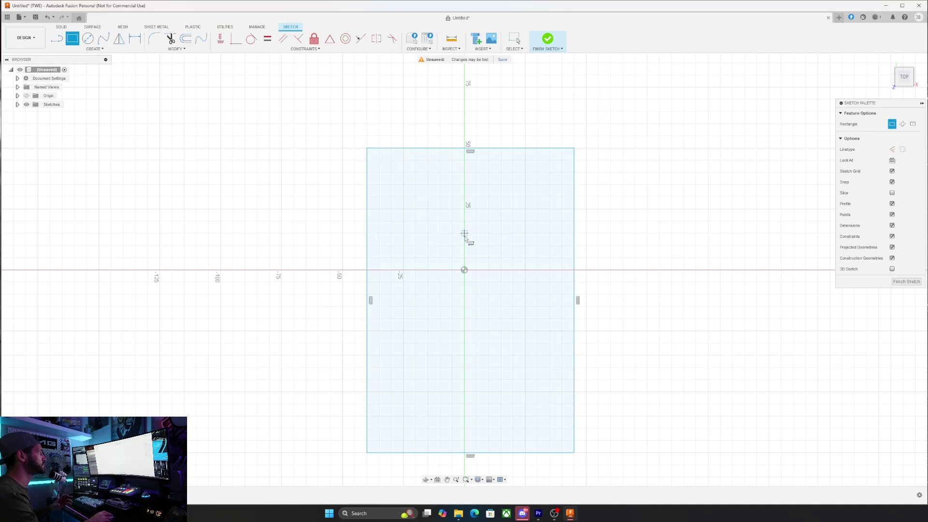
Step: Extrude the rectangle profile 2 mm into a thin plate and check it from front and right
click(548, 39)
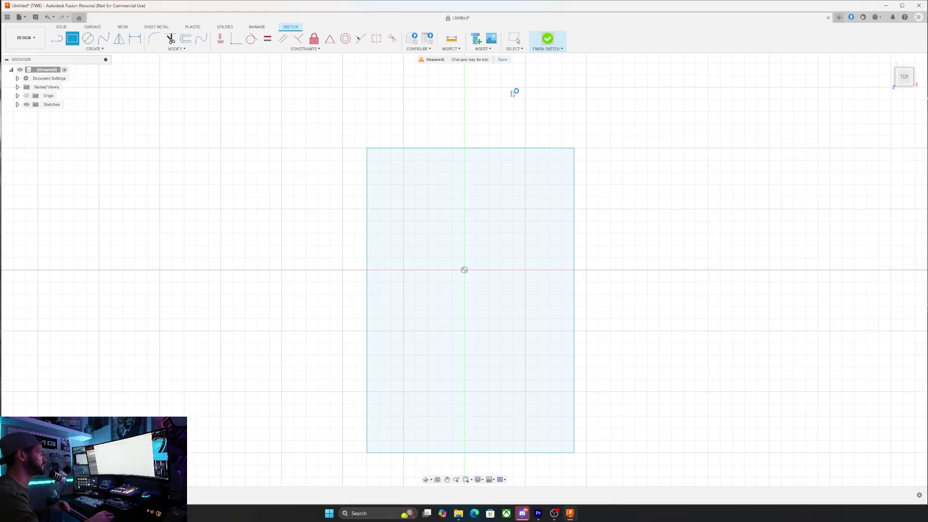
right_click(467, 205)
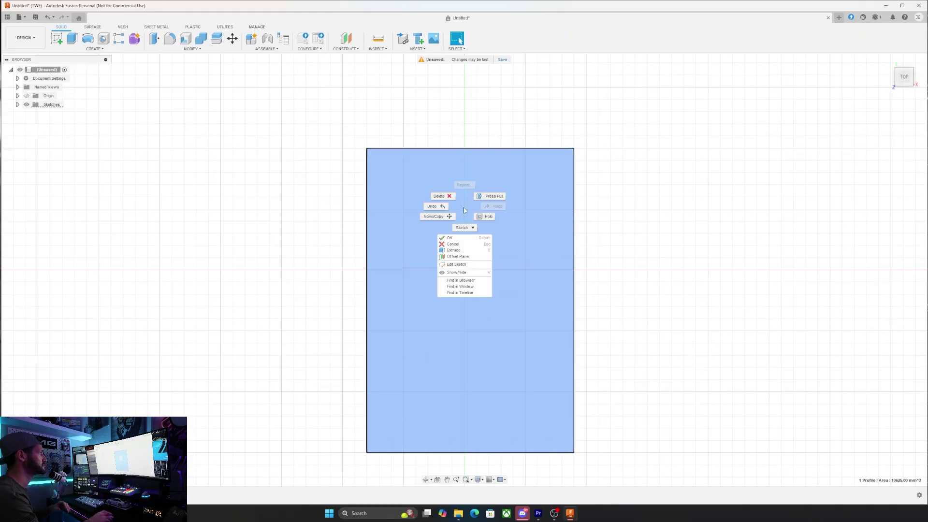
click(462, 251)
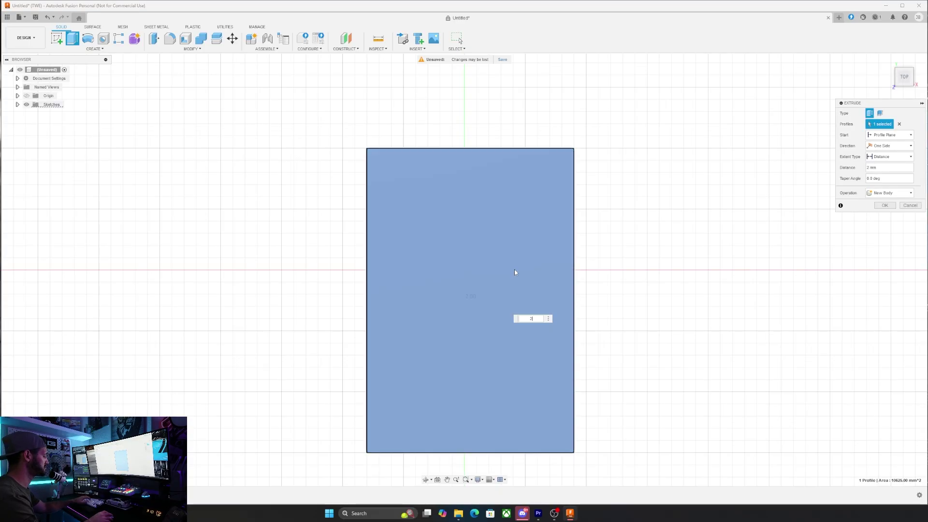
key(Return)
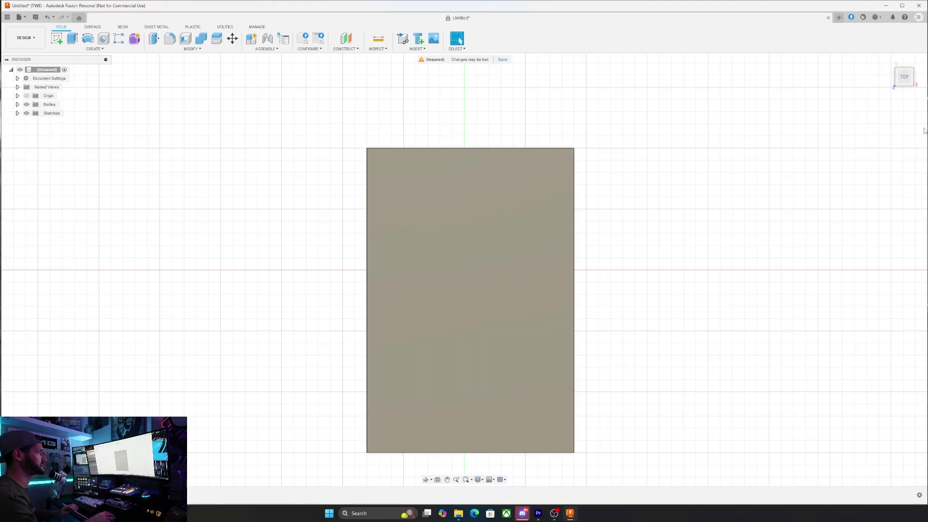
click(904, 91)
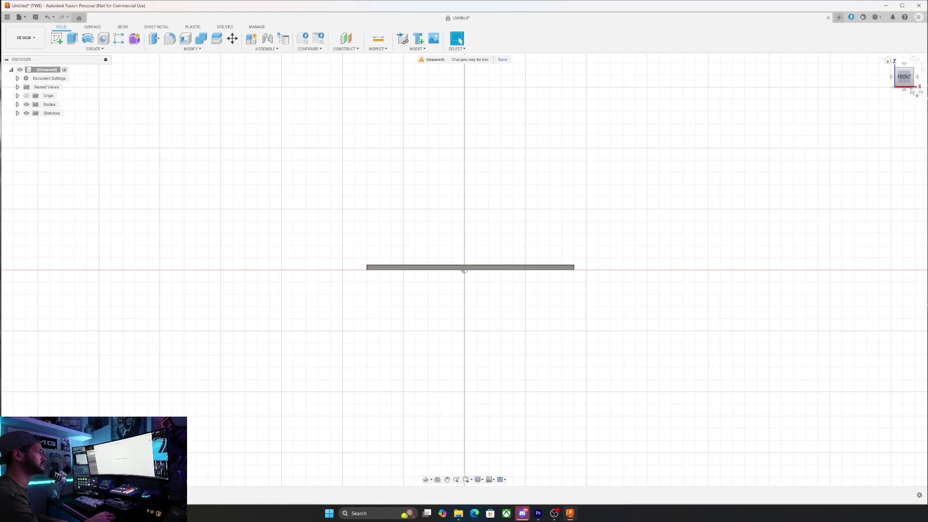
click(920, 78)
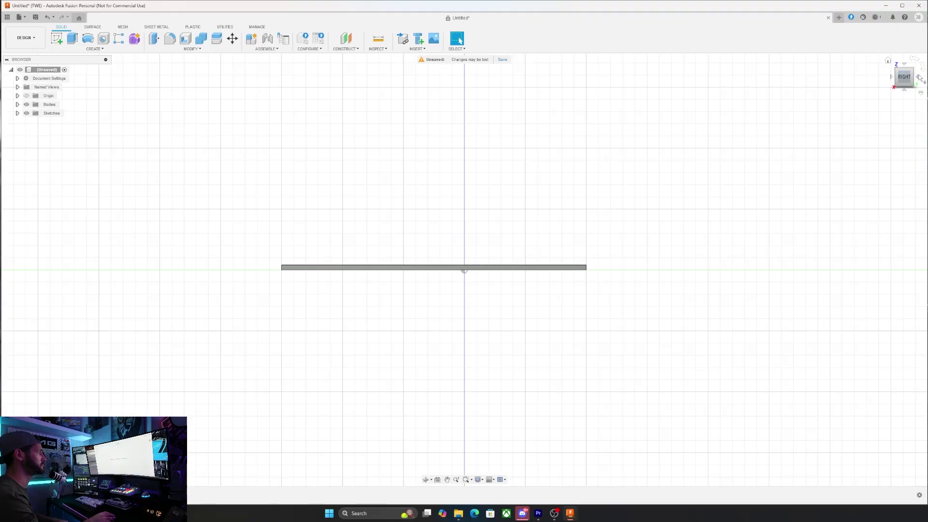
Step: Insert the BUTTON PLATE mesh file from the Downloads folder over the plate
click(892, 79)
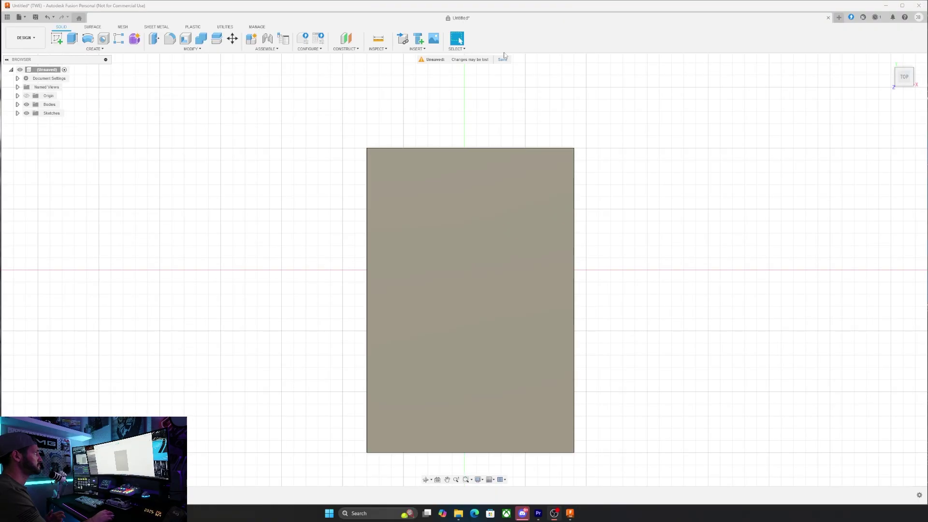
click(418, 49)
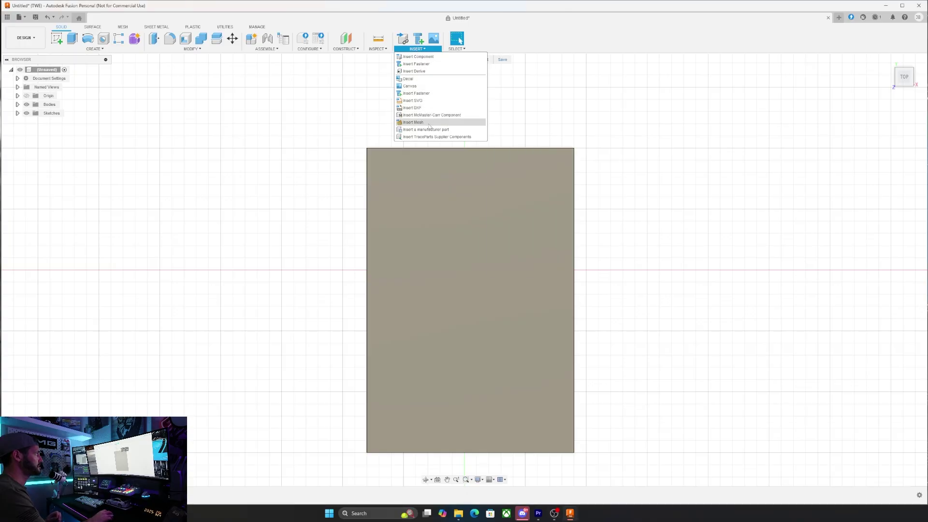
click(457, 128)
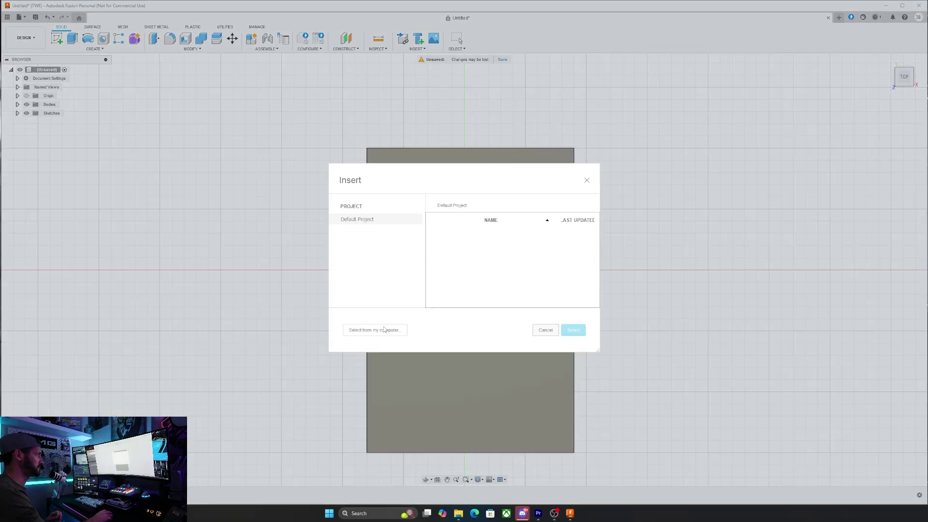
click(384, 330)
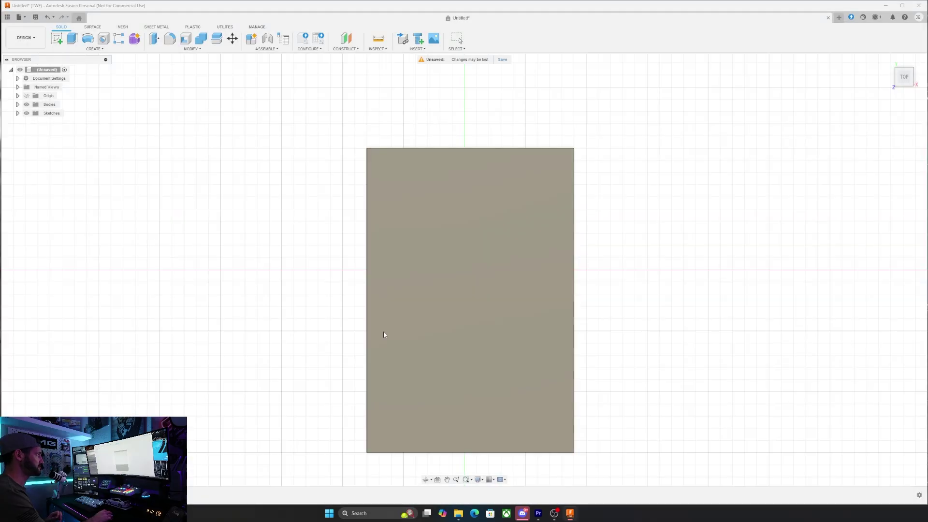
click(91, 119)
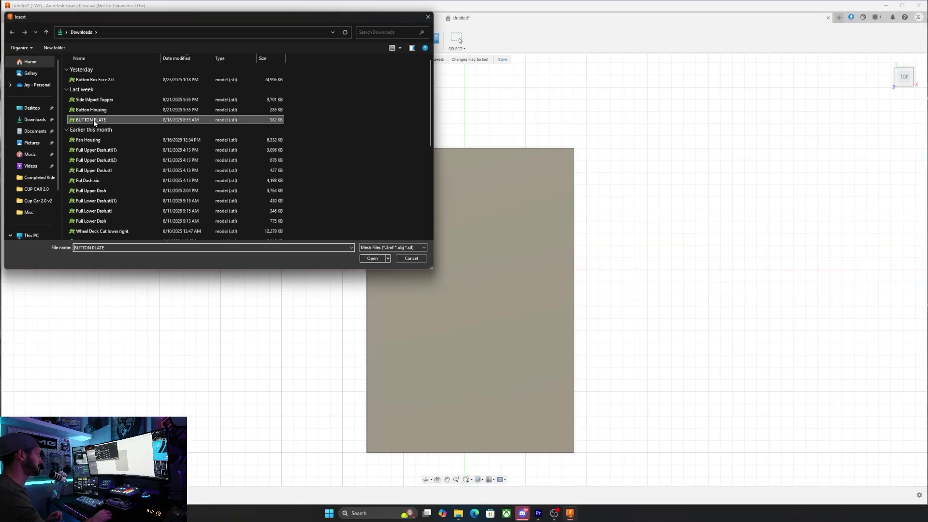
click(372, 258)
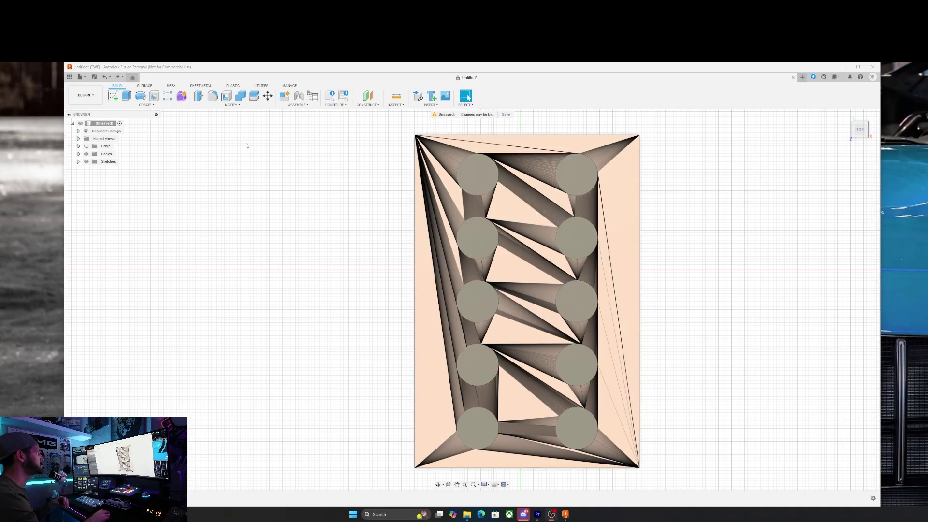
Step: Start a sketch and draw a Ø16.2 mm circle on the top-left mesh hole
click(113, 95)
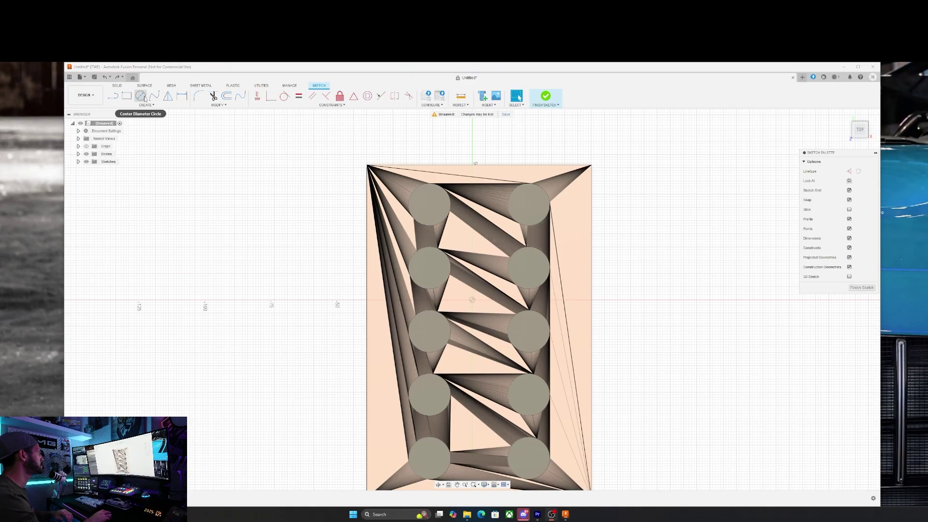
click(141, 96)
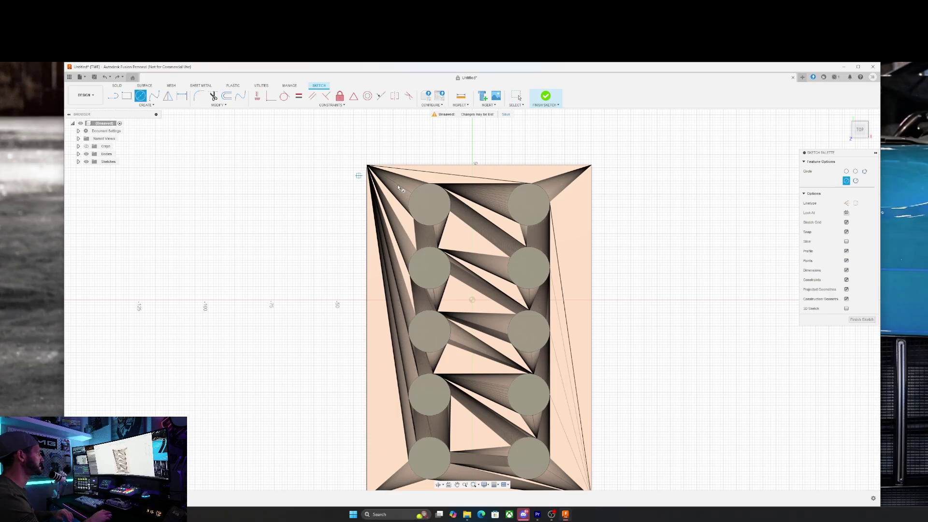
click(430, 204)
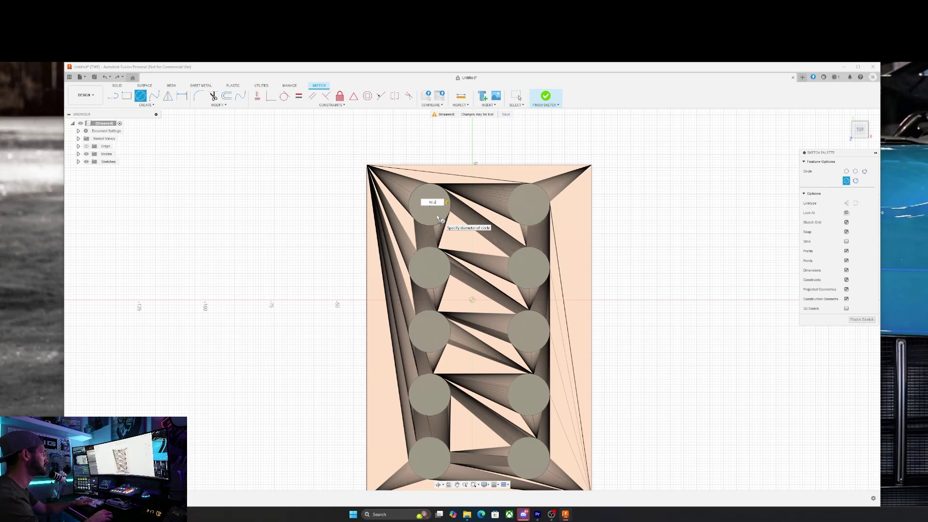
text(16.2)
key(Return)
key(Escape)
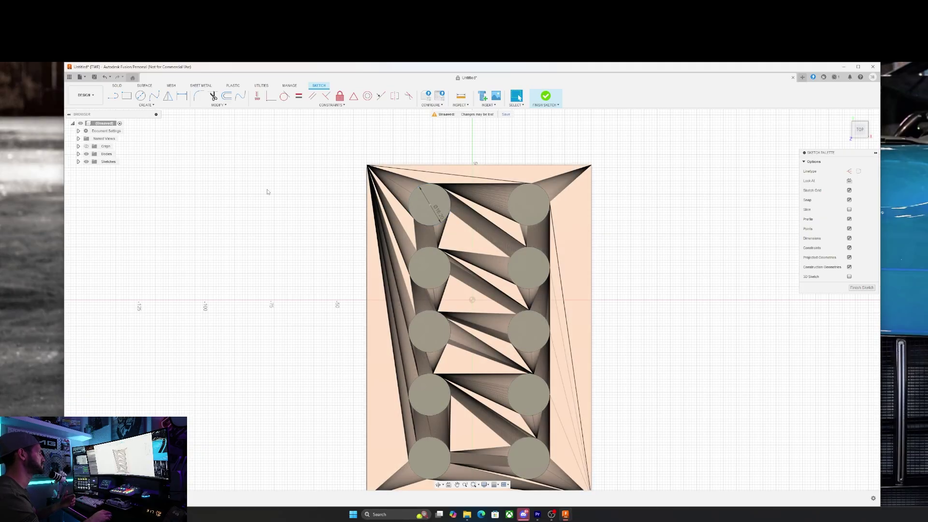
Step: Add a circle on the second left hole, finish the sketch and delete the mesh
click(139, 96)
click(427, 268)
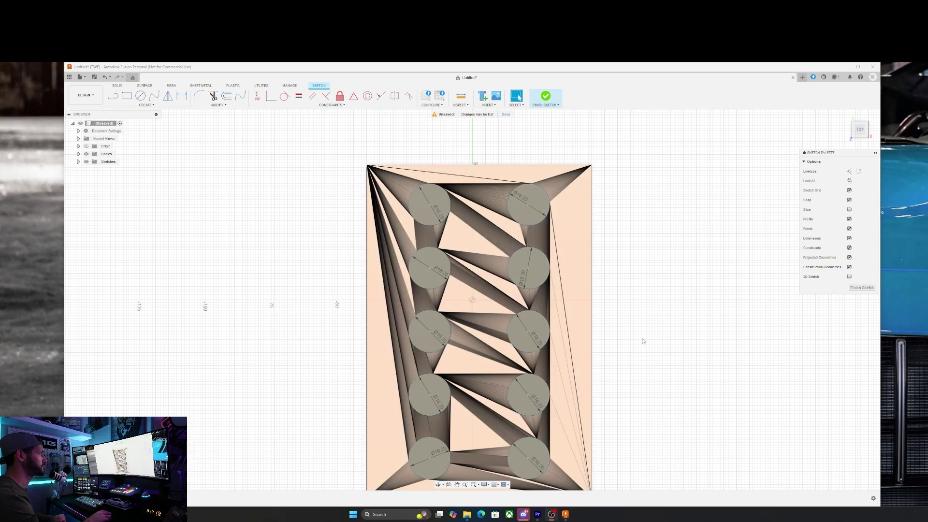
click(863, 288)
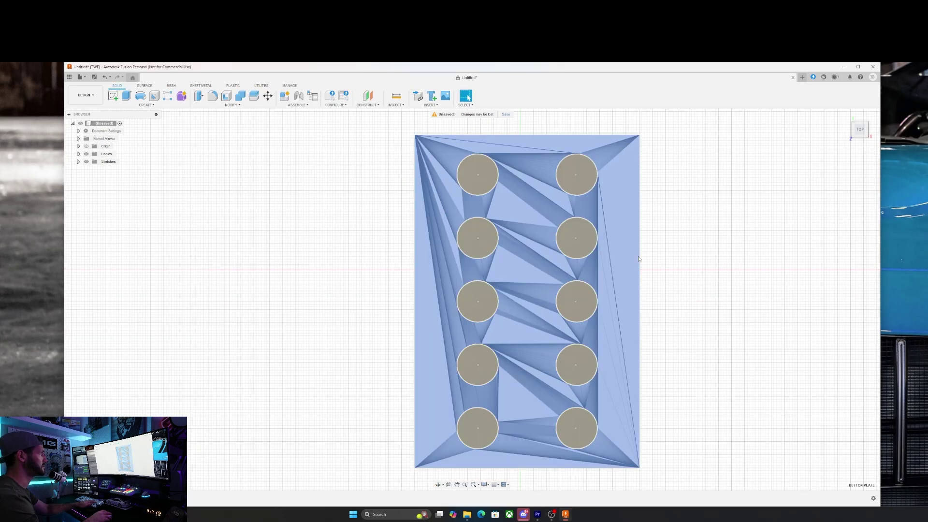
key(Delete)
Step: Confirm the mesh deletion, then select all ten hole circles in the sketch
click(511, 307)
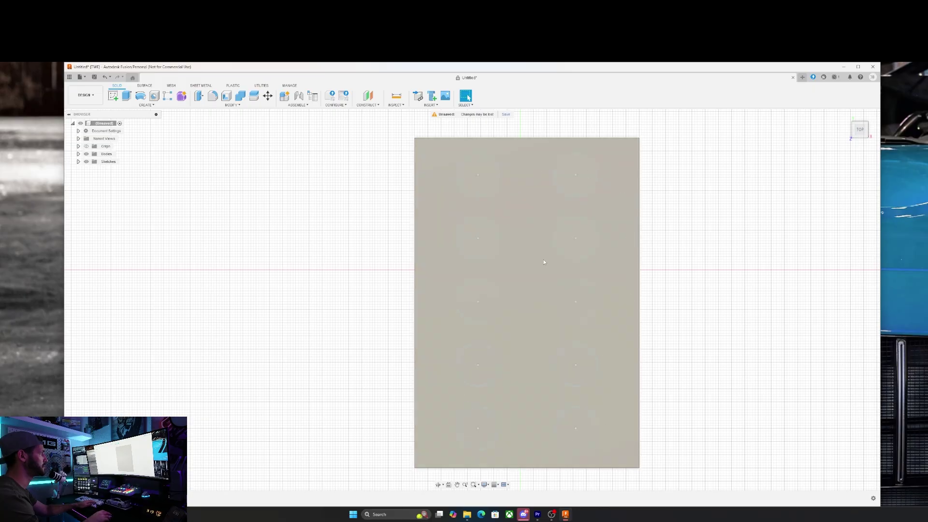
double_click(526, 239)
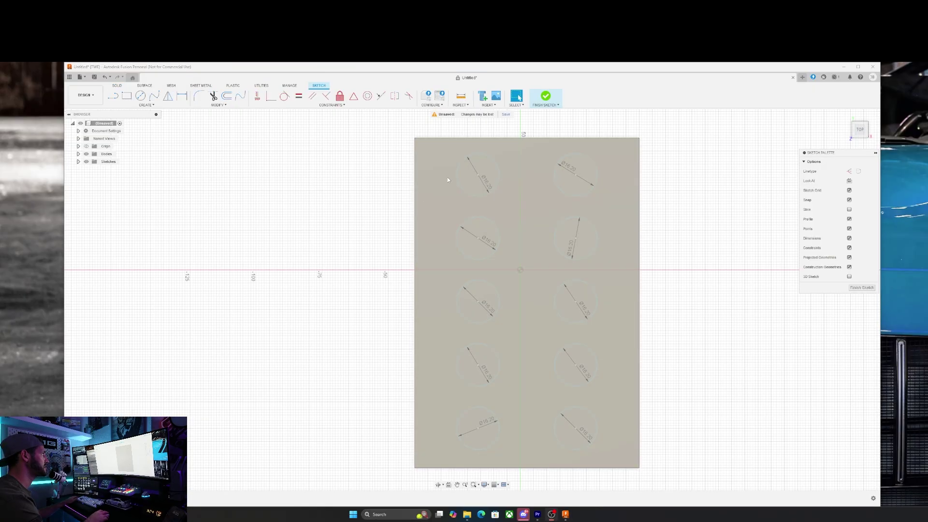
click(457, 174)
shift+click(463, 226)
shift+click(468, 283)
shift+click(467, 350)
shift+click(477, 407)
shift+click(576, 408)
shift+click(577, 344)
shift+click(578, 280)
shift+click(578, 217)
shift+click(575, 155)
Step: Extrude the ten circles and check the plate from front, bottom and top
right_click(575, 155)
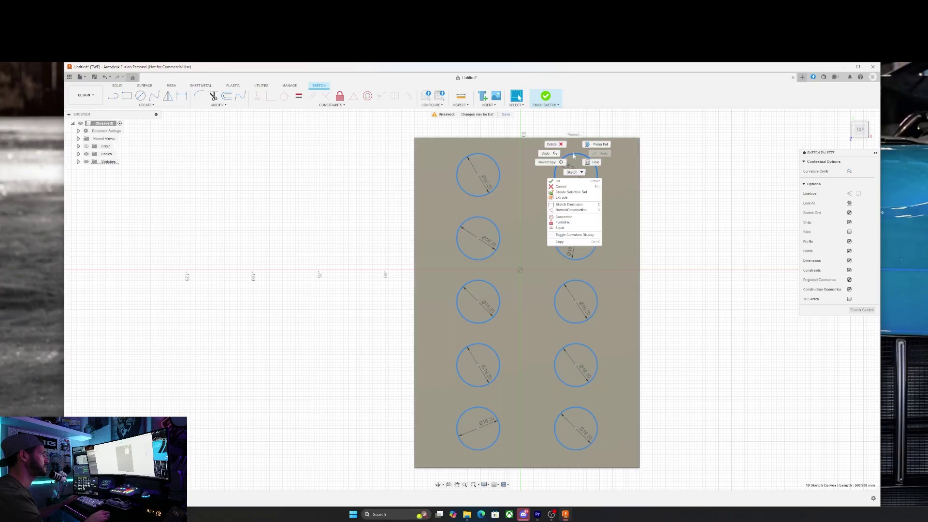
click(568, 196)
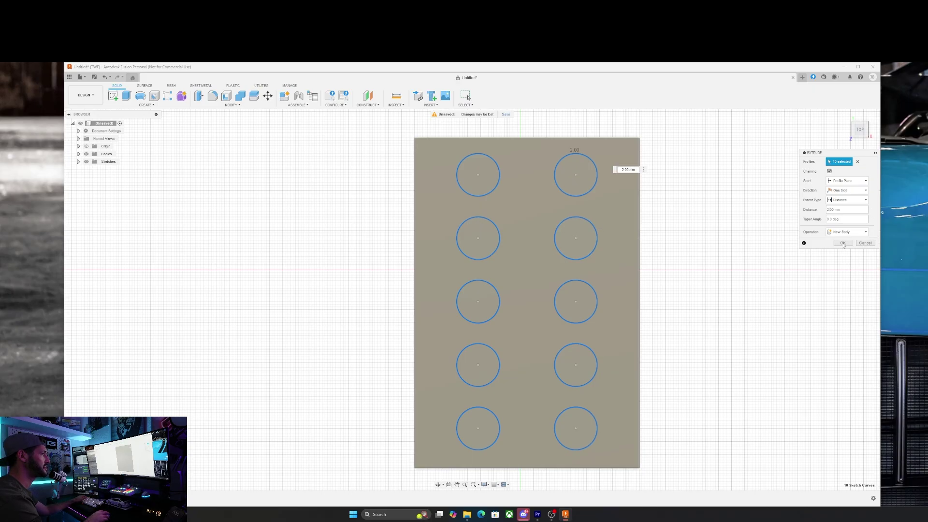
click(843, 243)
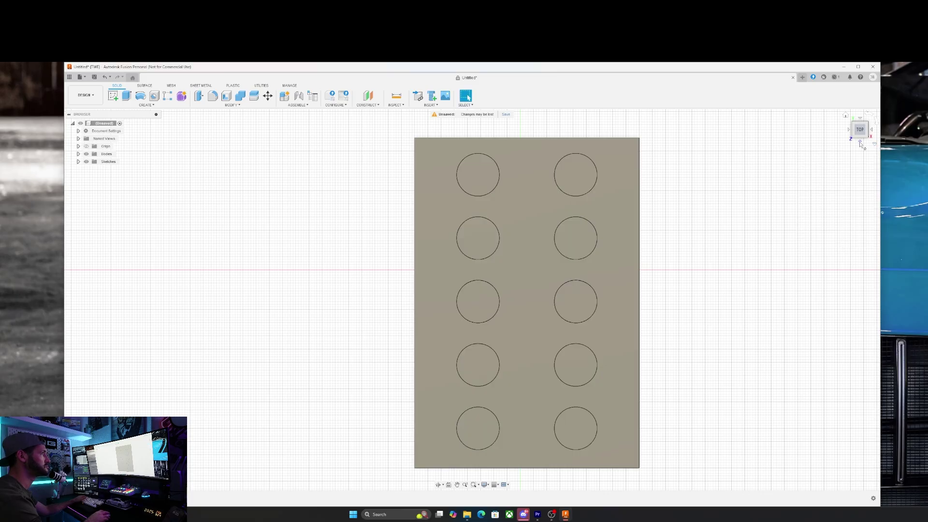
click(860, 143)
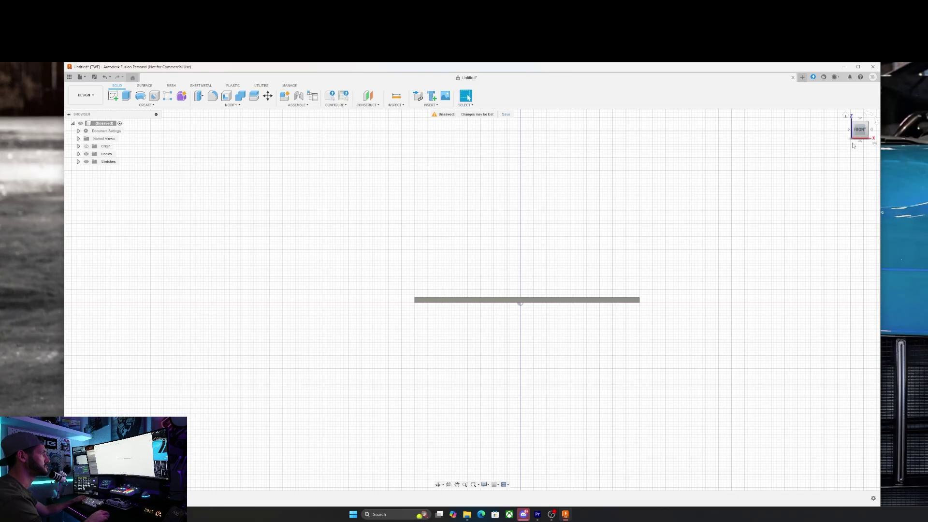
click(860, 143)
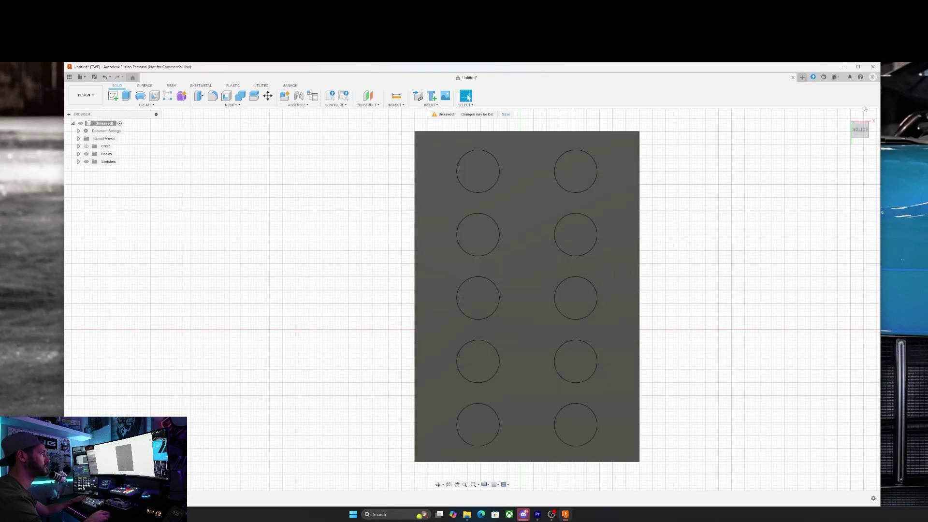
click(861, 118)
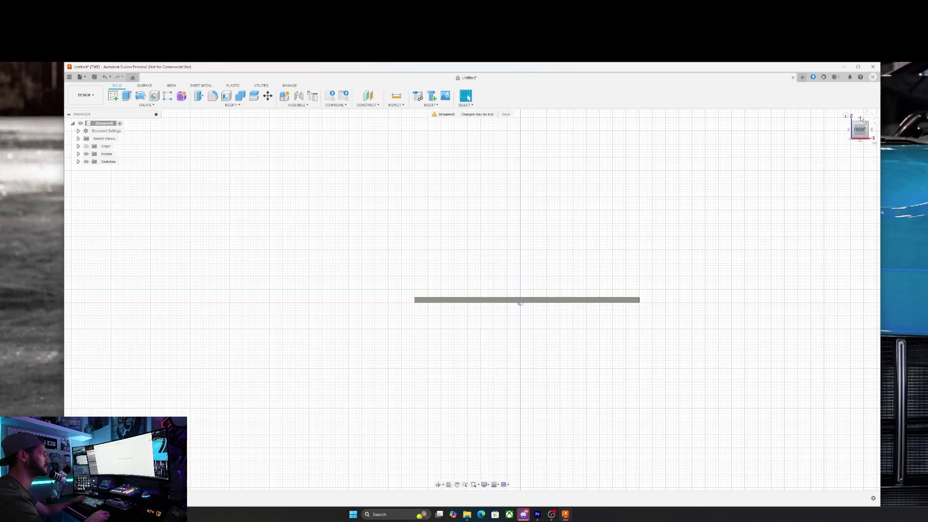
click(860, 121)
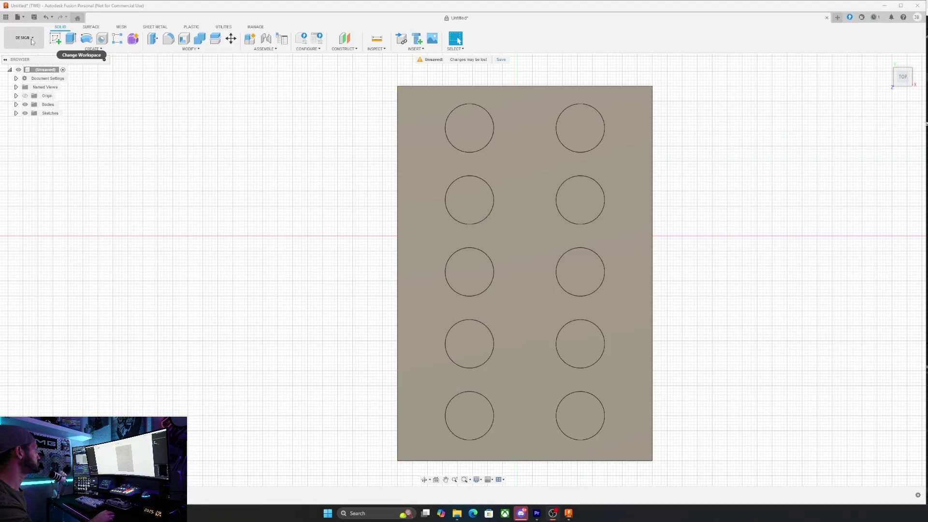
Step: Switch to the Manufacture workspace and create a new milling setup
click(32, 42)
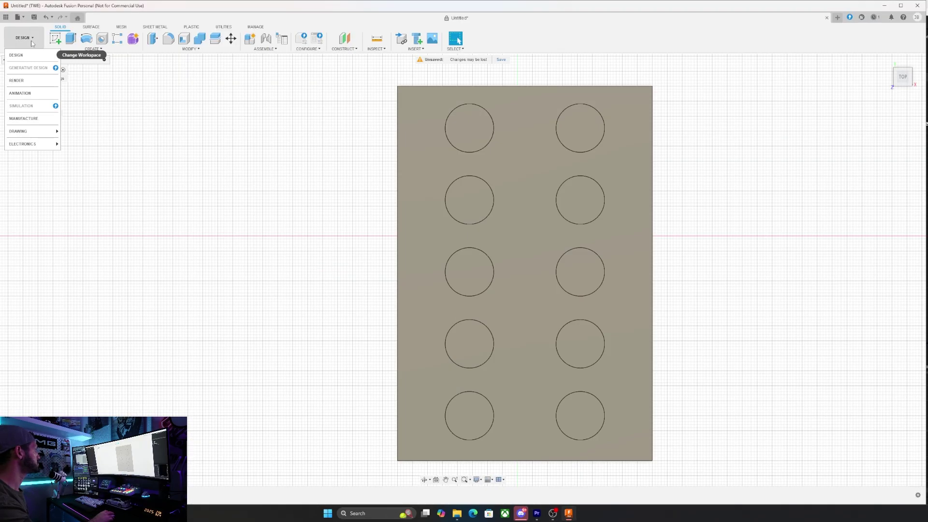
click(25, 119)
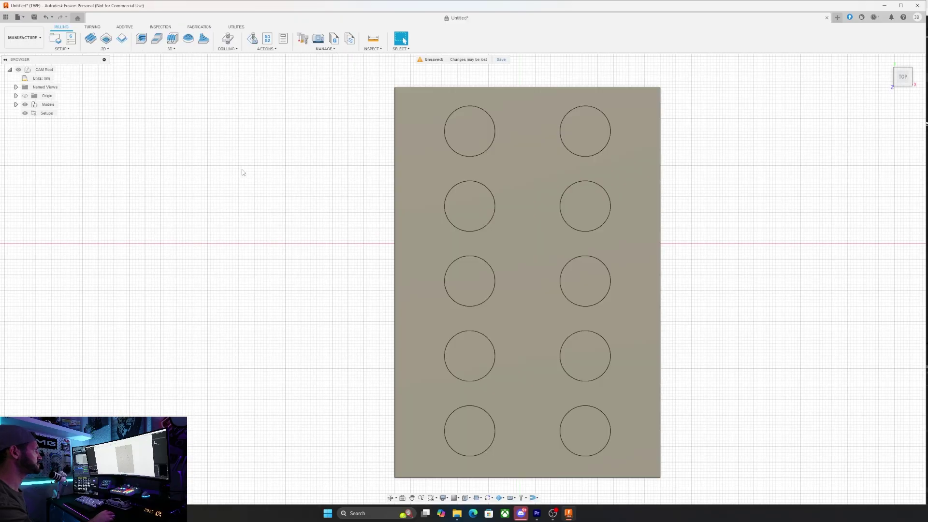
click(62, 49)
click(60, 57)
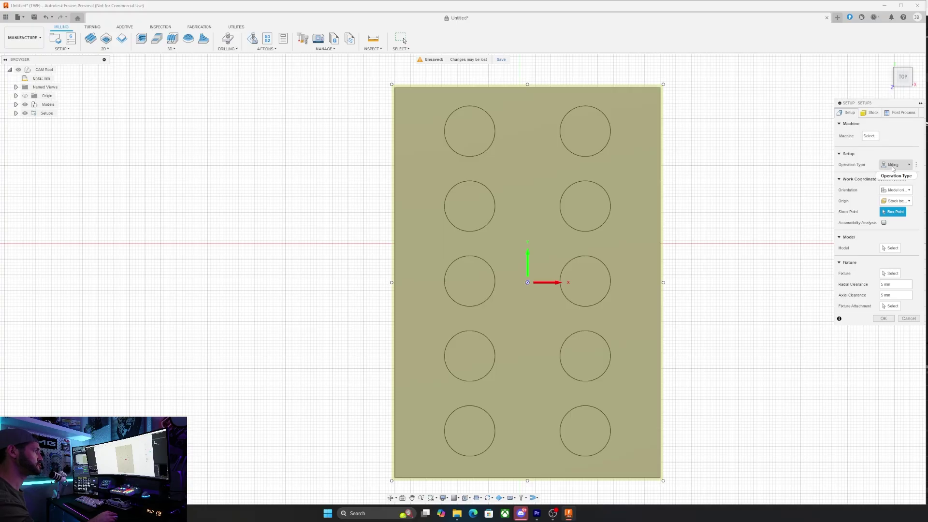
Step: Place the work origin at the stock box's lower-left corner and pick the plate body
click(910, 190)
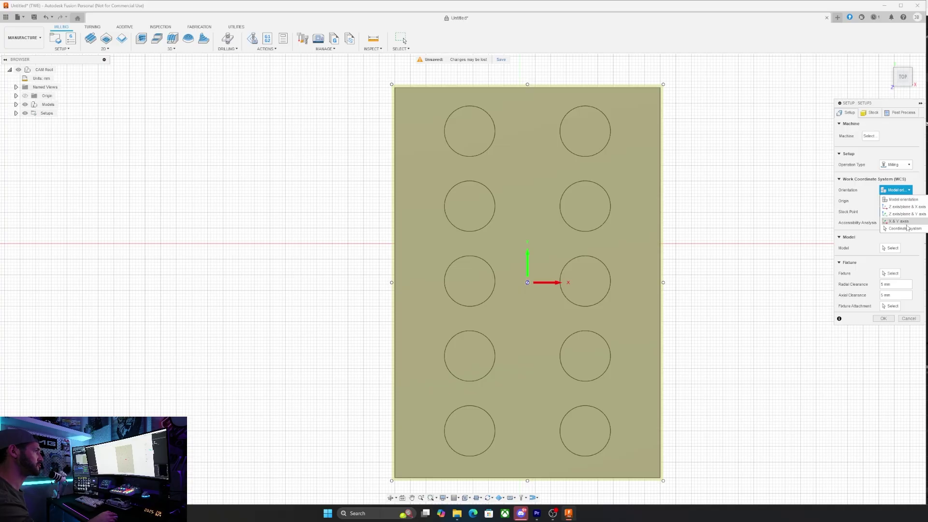
click(906, 201)
click(908, 202)
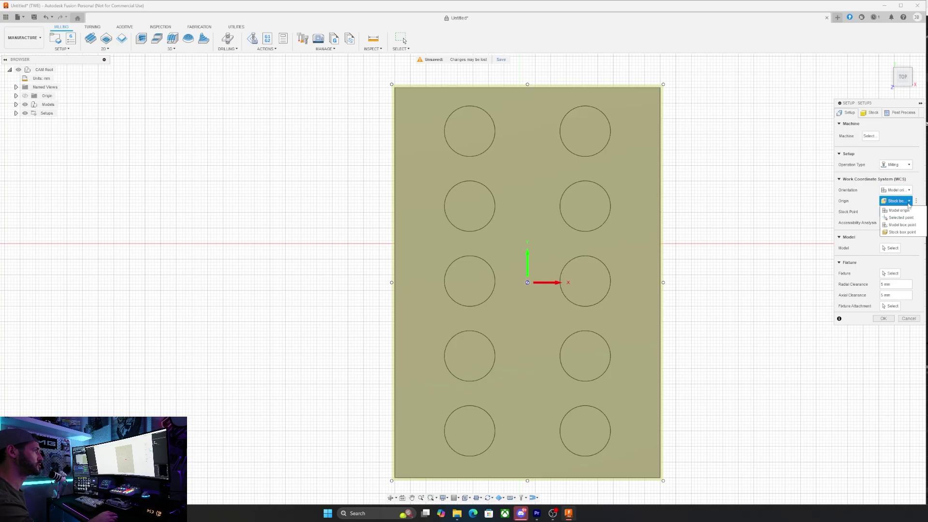
click(897, 221)
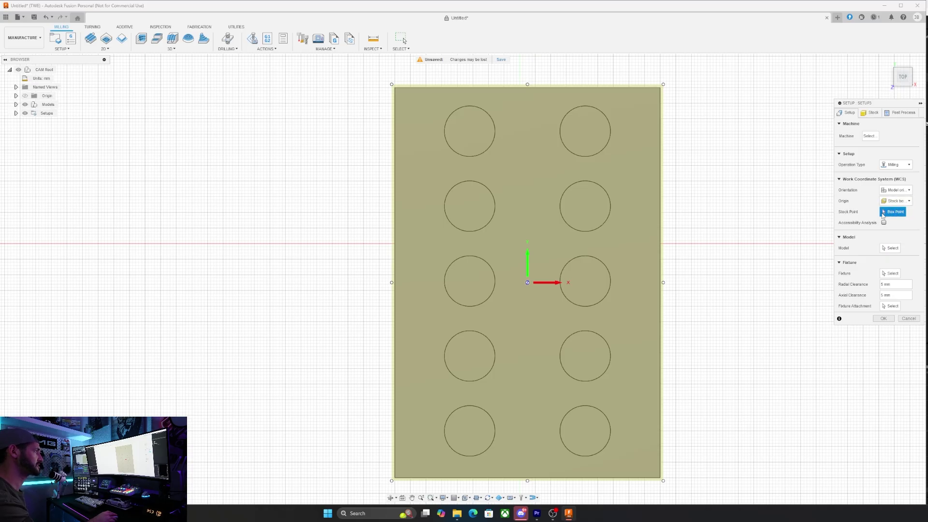
click(392, 481)
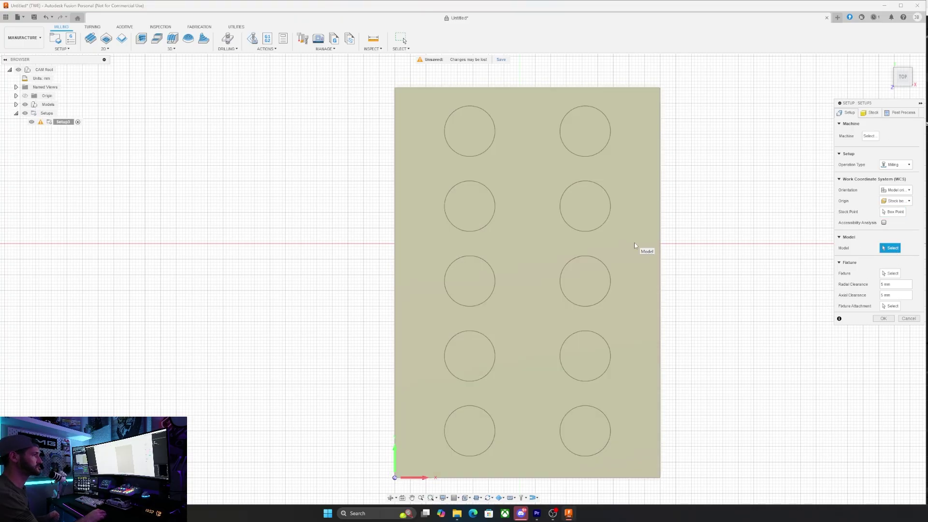
click(634, 243)
Step: Make the stock a fixed-size box 150 mm wide, keeping the plate offset from the left
click(872, 114)
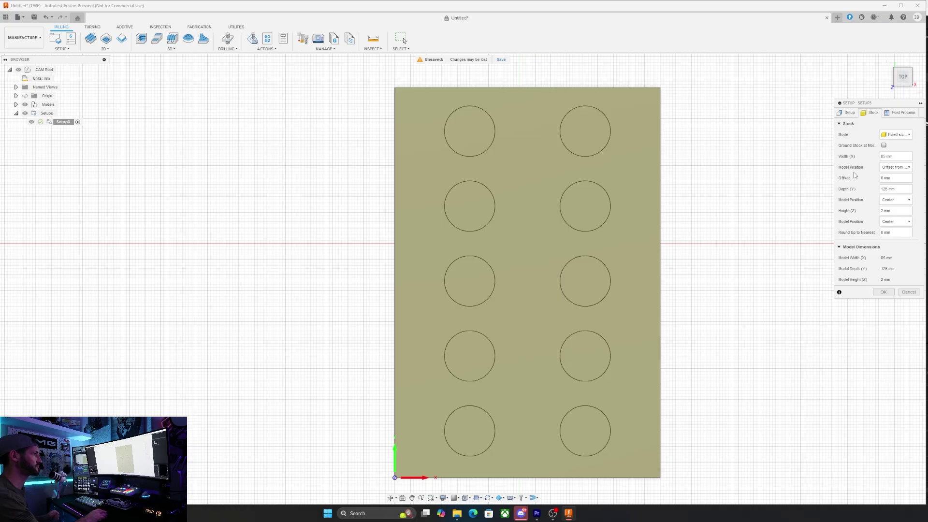
click(895, 134)
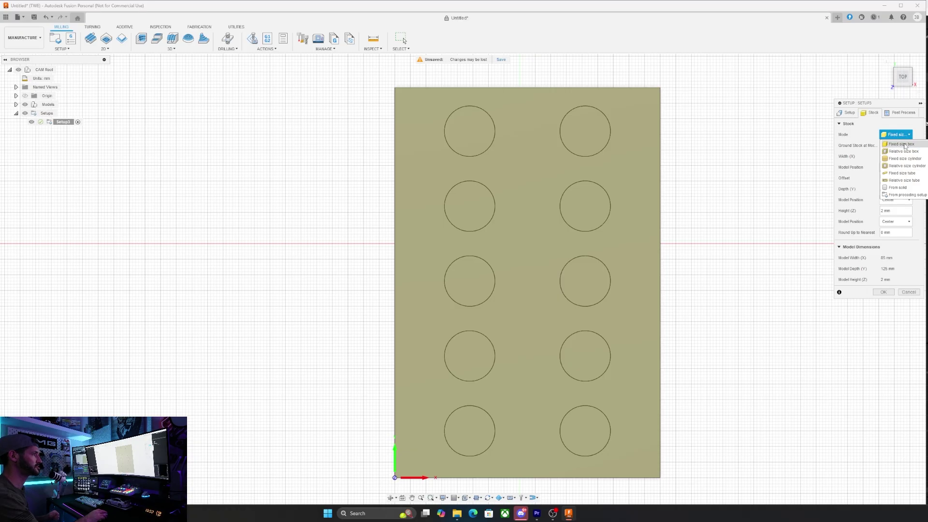
click(903, 145)
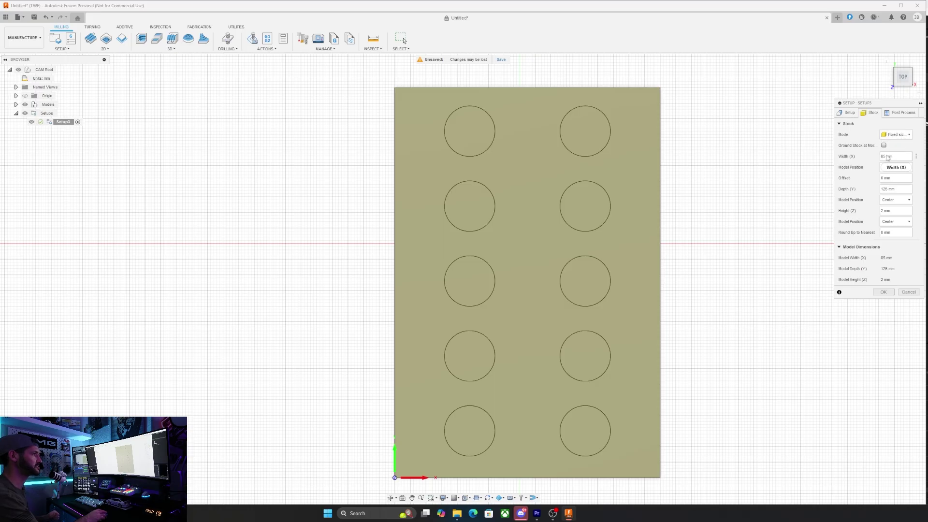
double_click(883, 156)
key(BackSpace)
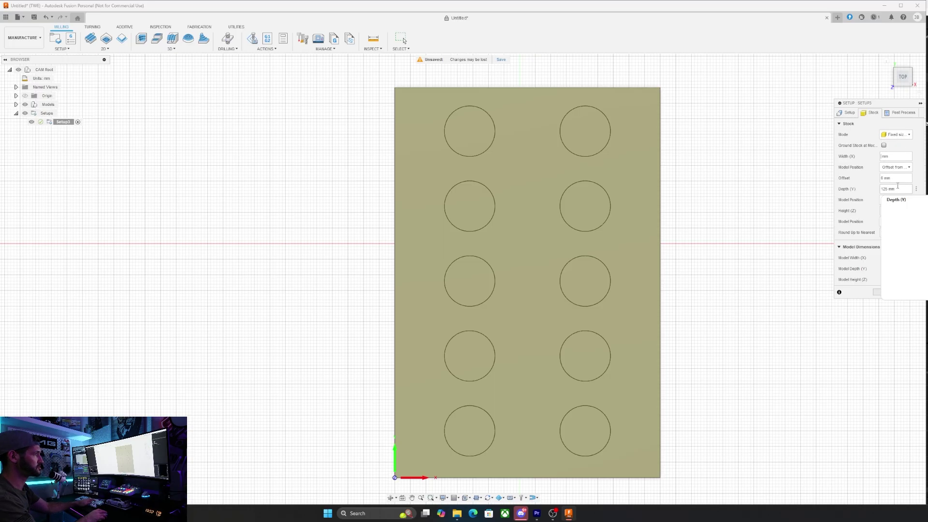
text(15)
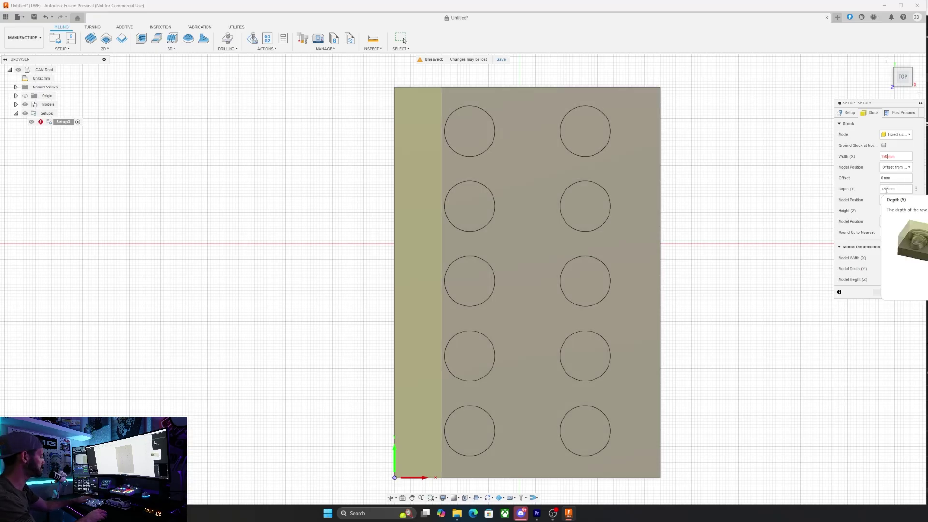
text(0)
click(909, 168)
click(905, 176)
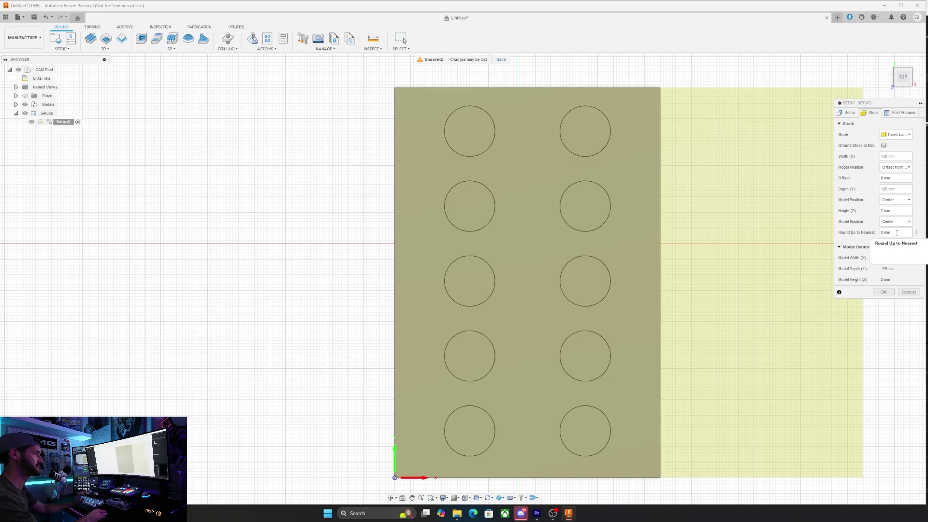
click(900, 116)
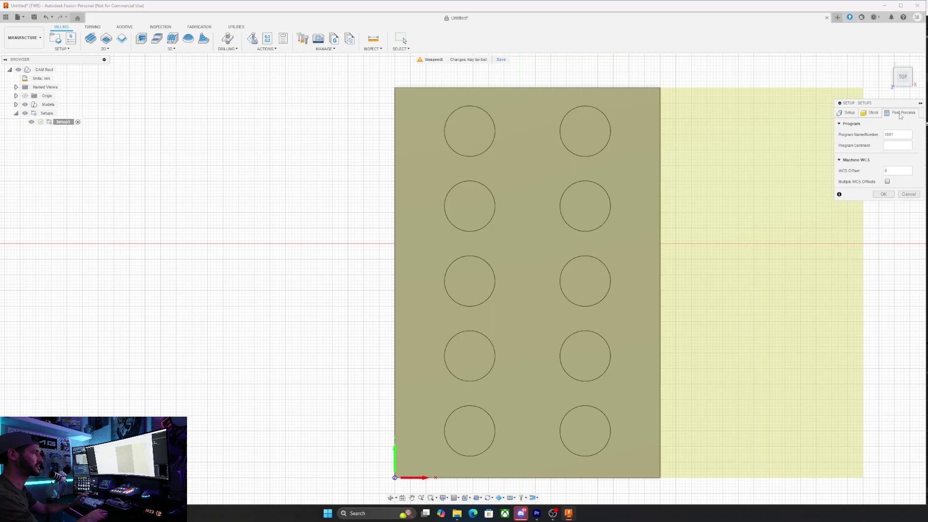
Step: Confirm Setup1 and start a 2D Contour toolpath with a Ø1/8" flat aluminium end mill
click(883, 194)
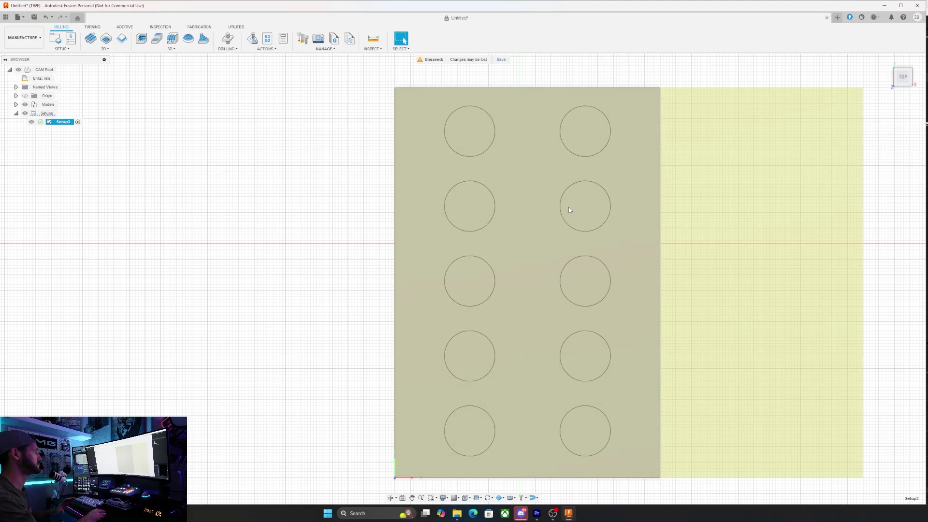
click(482, 140)
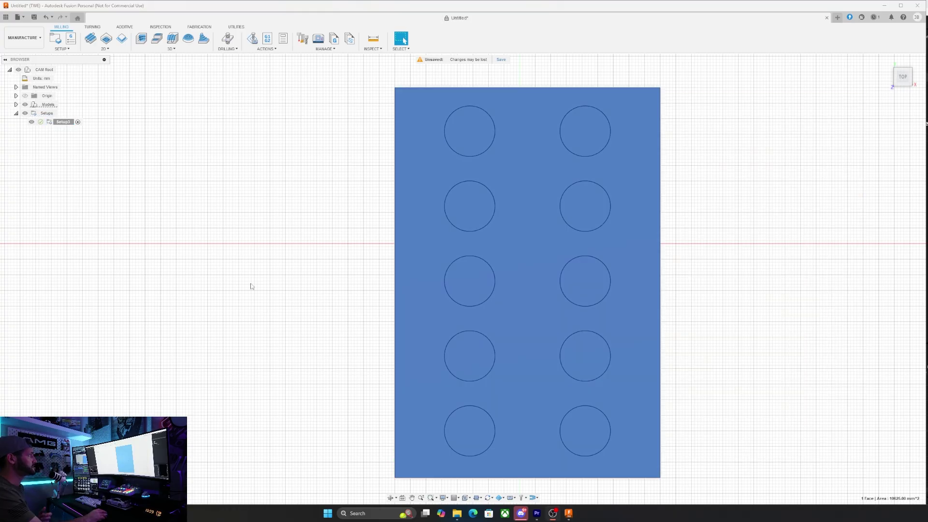
click(105, 49)
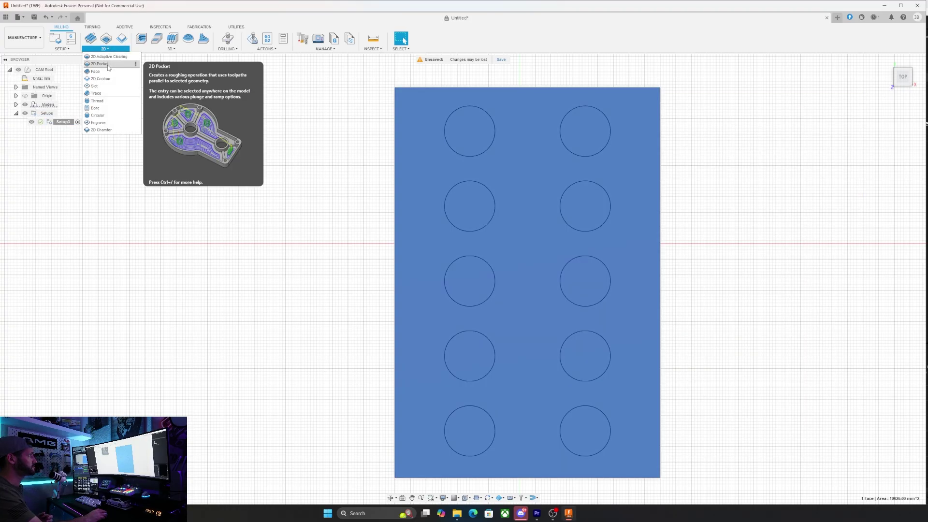
click(100, 78)
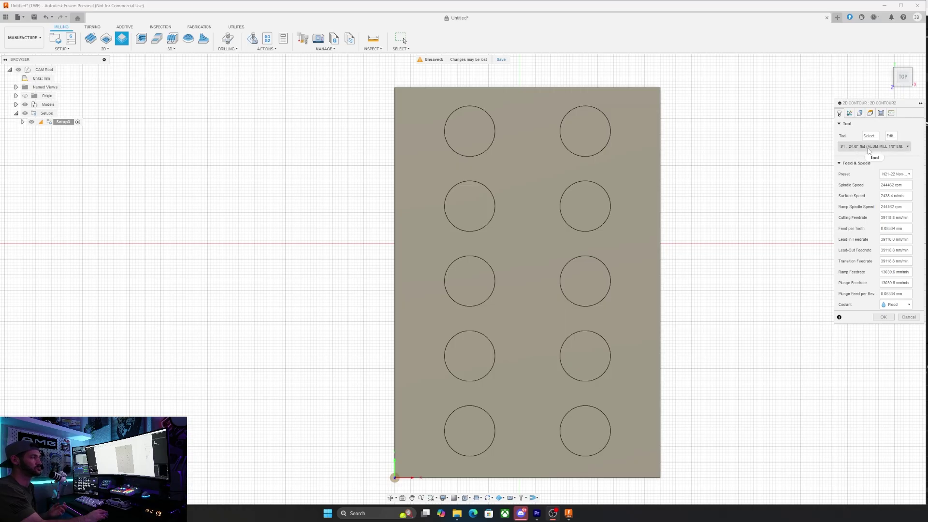
click(861, 114)
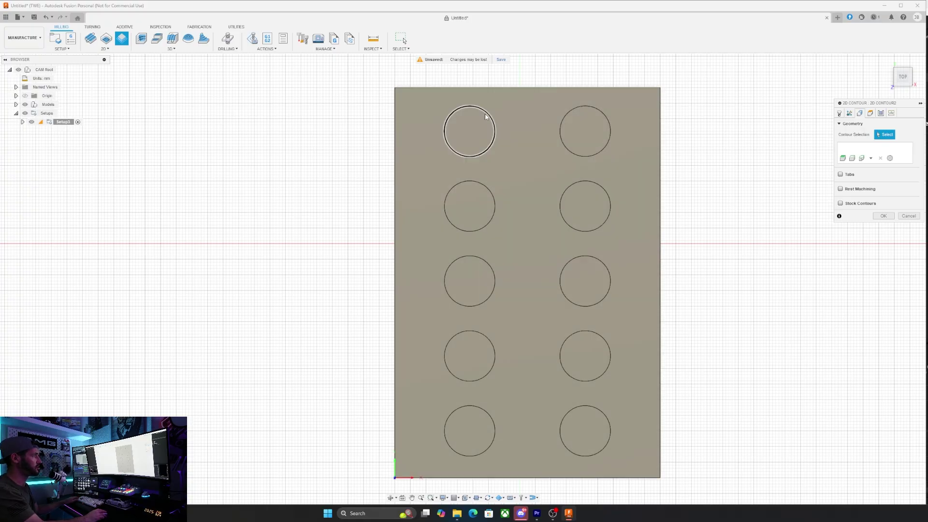
Step: Pick the five left-column and five right-column hole circles as contour chains
click(483, 144)
click(485, 206)
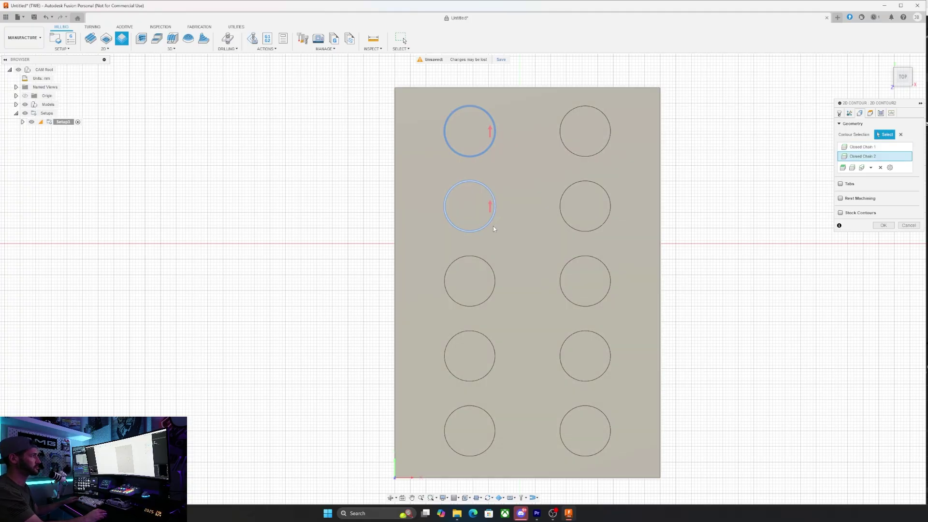
click(488, 268)
click(488, 342)
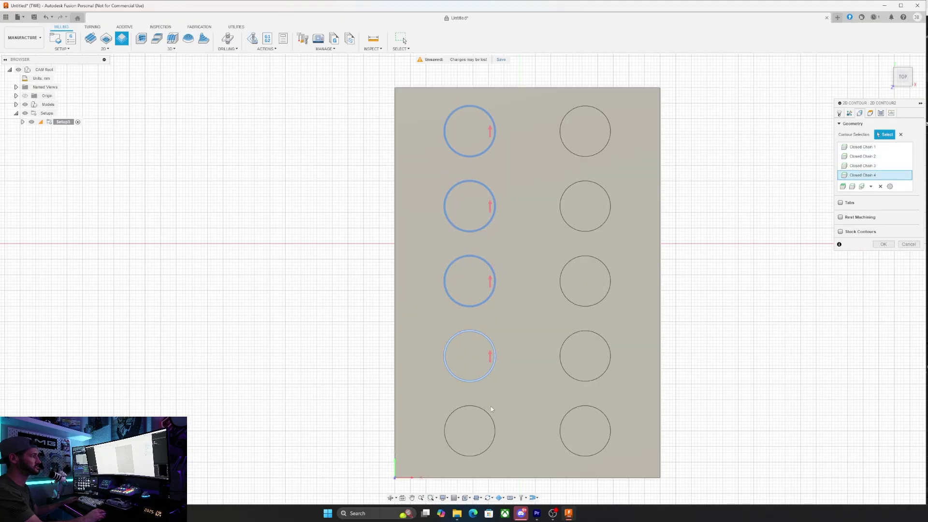
click(488, 418)
click(565, 426)
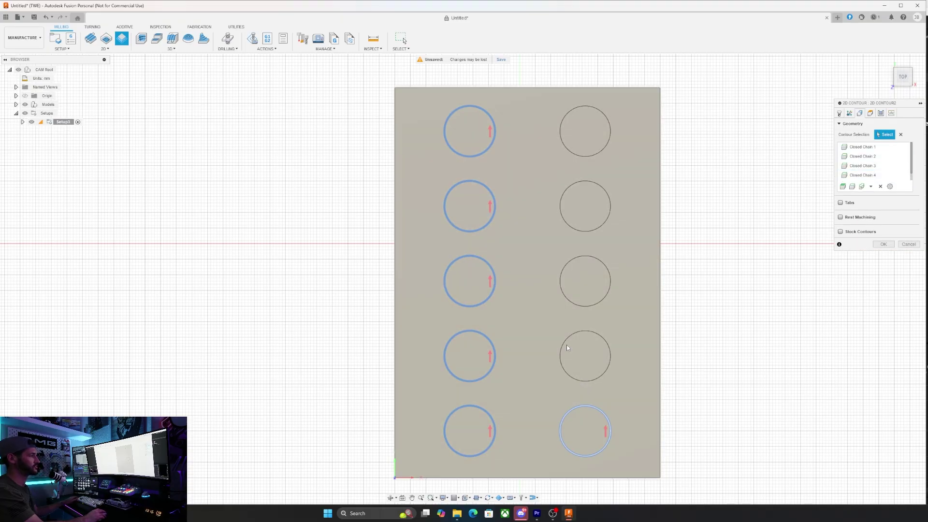
click(562, 347)
click(560, 277)
click(562, 205)
click(869, 113)
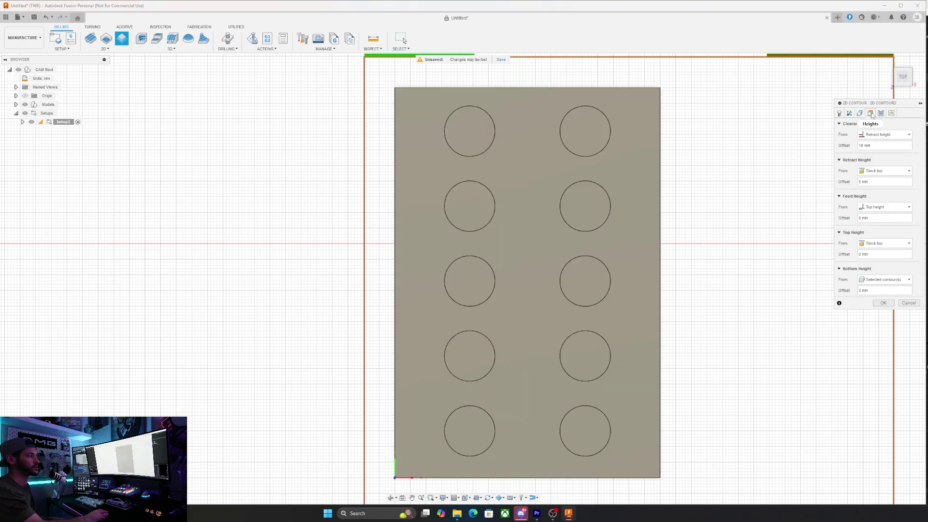
Step: Keep feed height from top height and set bottom height to Model bottom with -1 mm offset
click(876, 206)
click(878, 214)
mouse_move(890, 213)
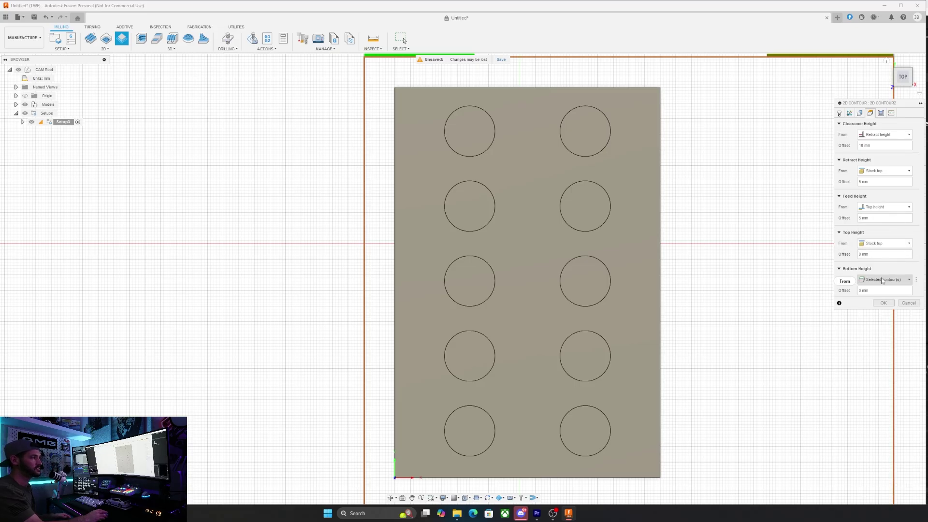
click(898, 280)
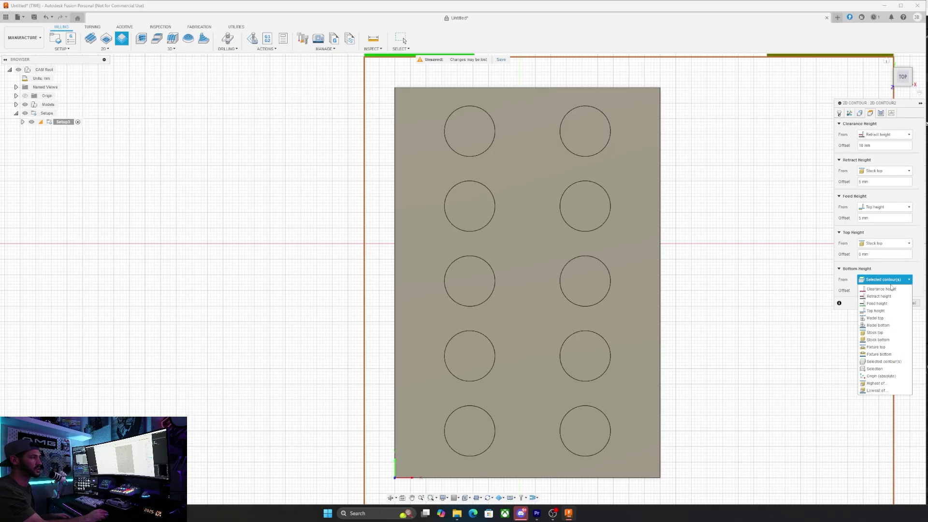
click(890, 326)
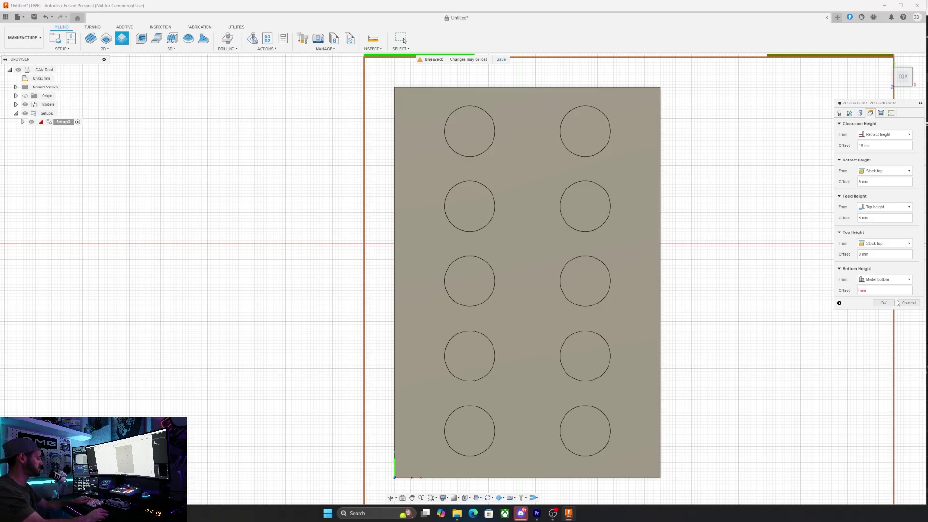
key(BackSpace)
text(1)
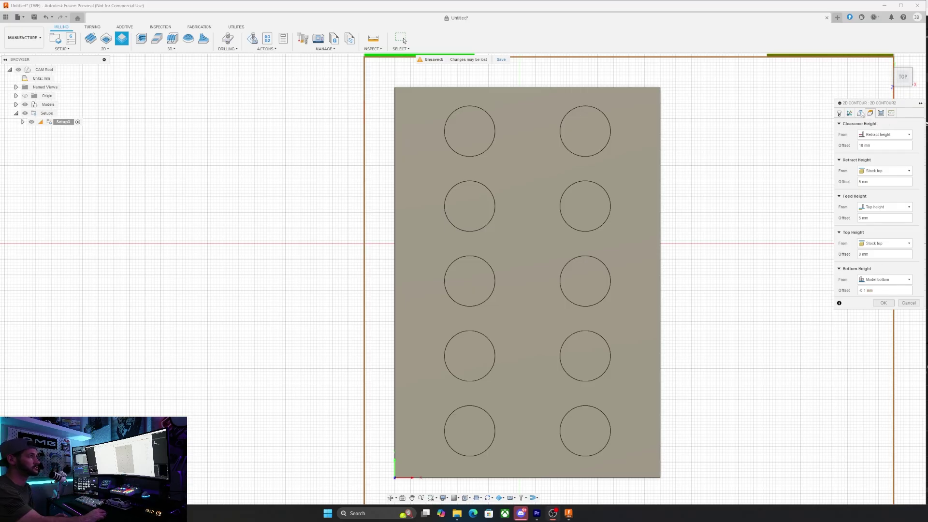
Step: Enable Multiple Depths with a 0.25 mm maximum roughing stepdown
click(881, 113)
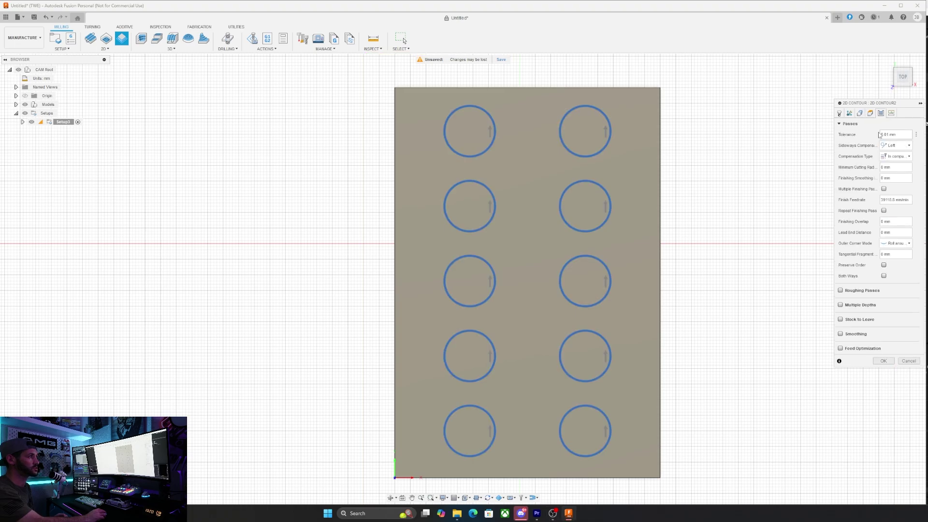
click(849, 304)
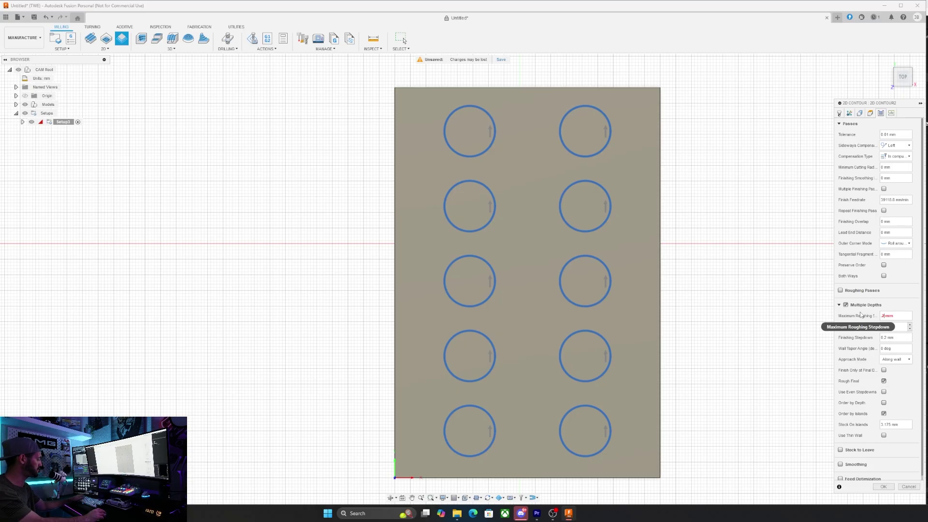
text(.25)
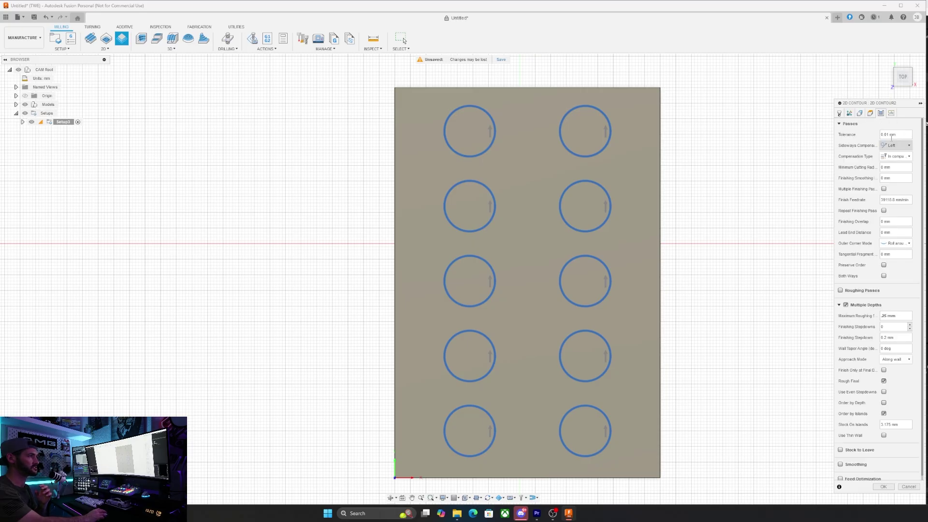
click(892, 113)
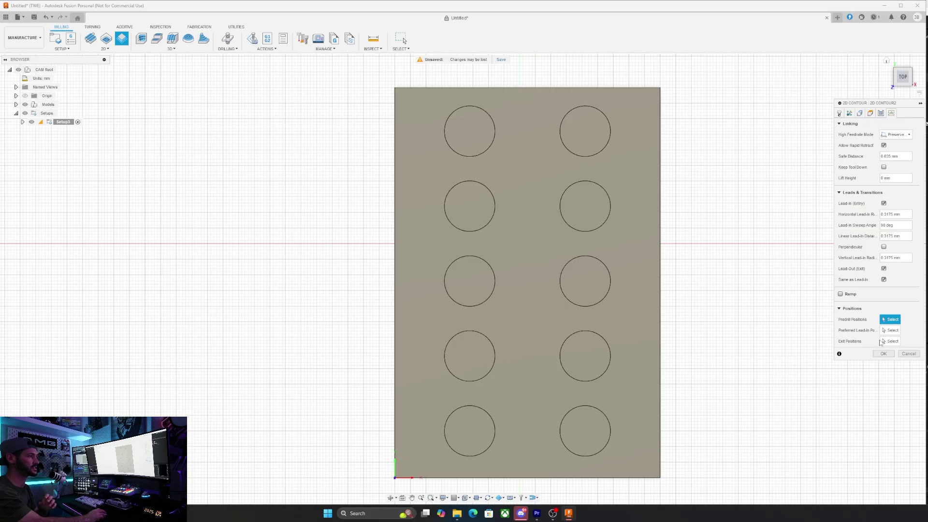
Step: Create the 2D Contour2 toolpath and simulate it cutting all ten holes
click(882, 354)
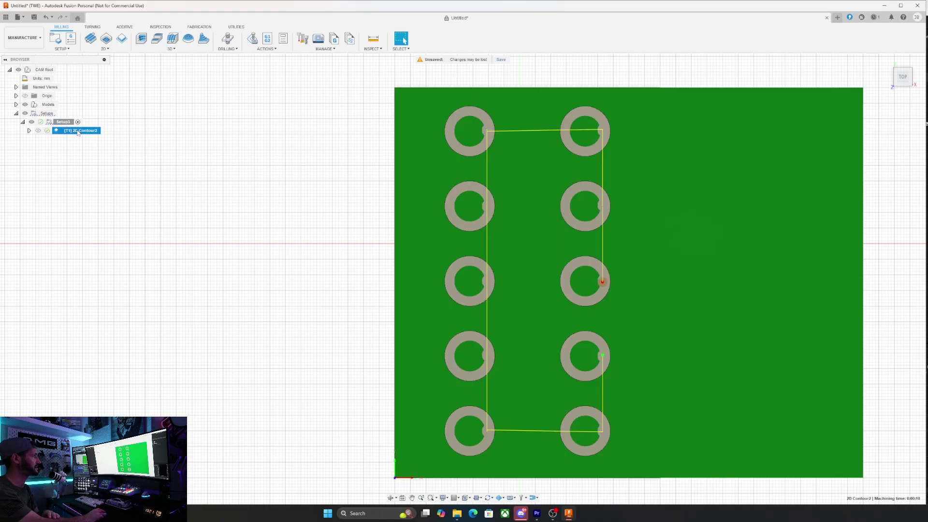
right_click(77, 133)
click(102, 179)
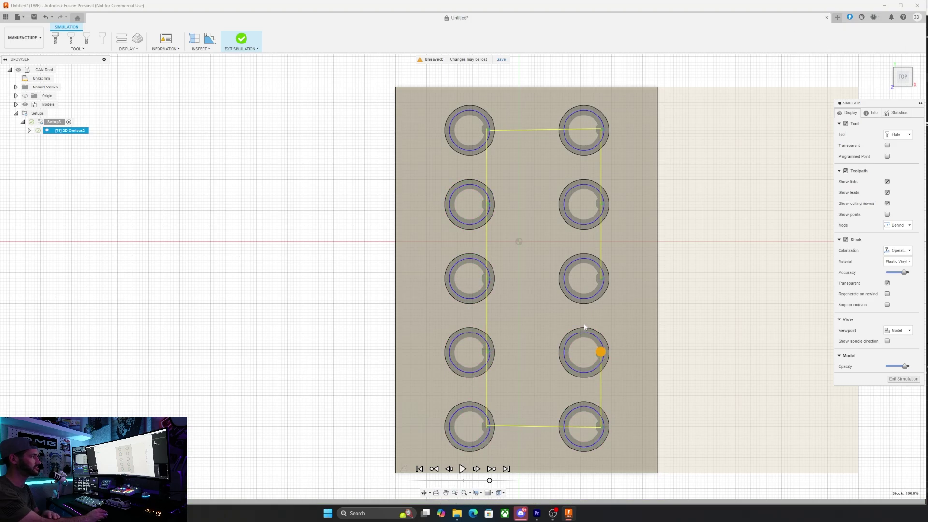
click(902, 379)
click(105, 49)
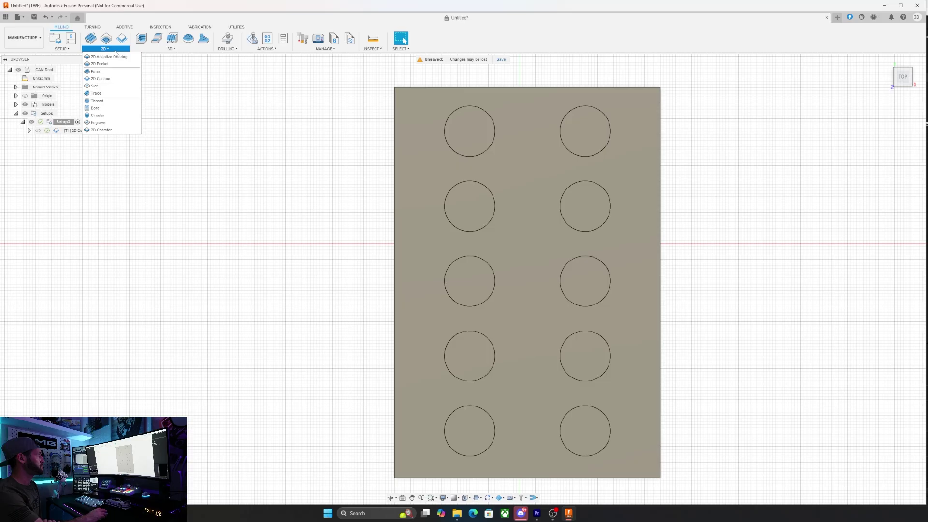
Step: Begin a new 2D Contour with the plate's outer edge as its single closed contour chain
click(109, 79)
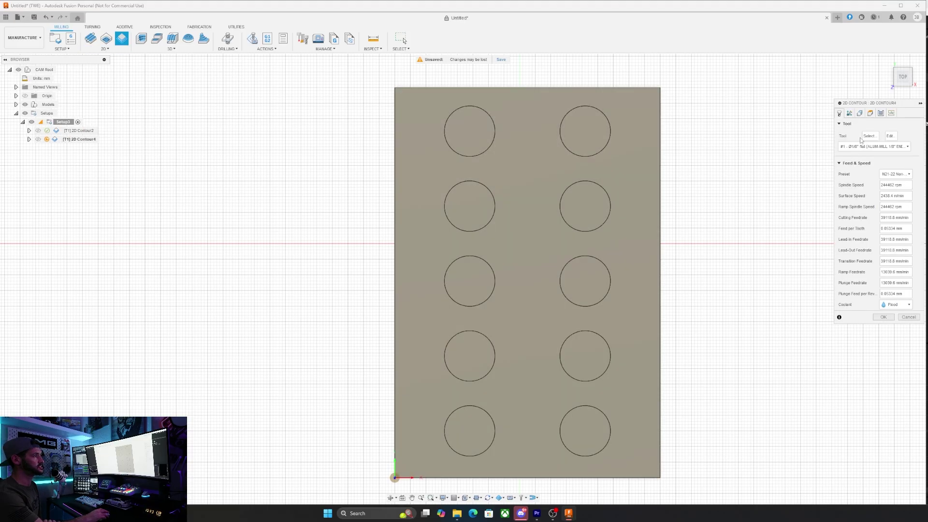
click(860, 114)
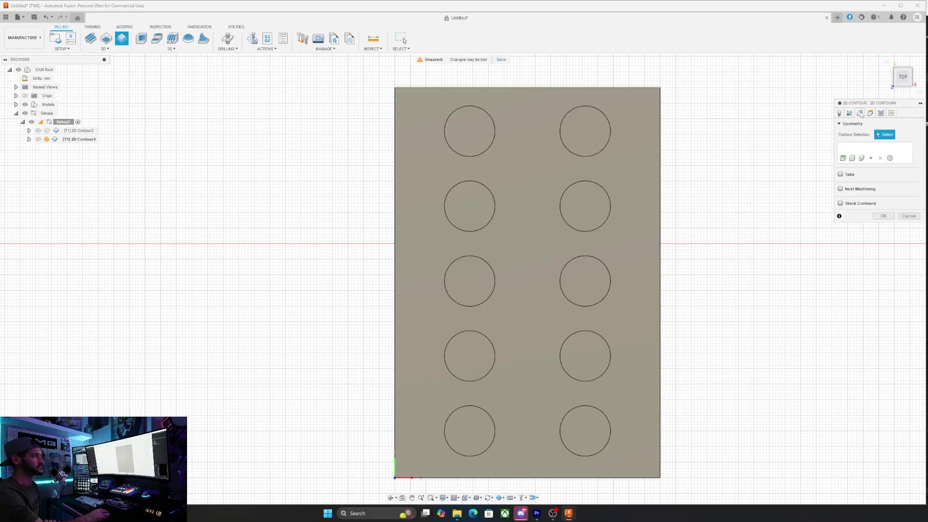
click(660, 151)
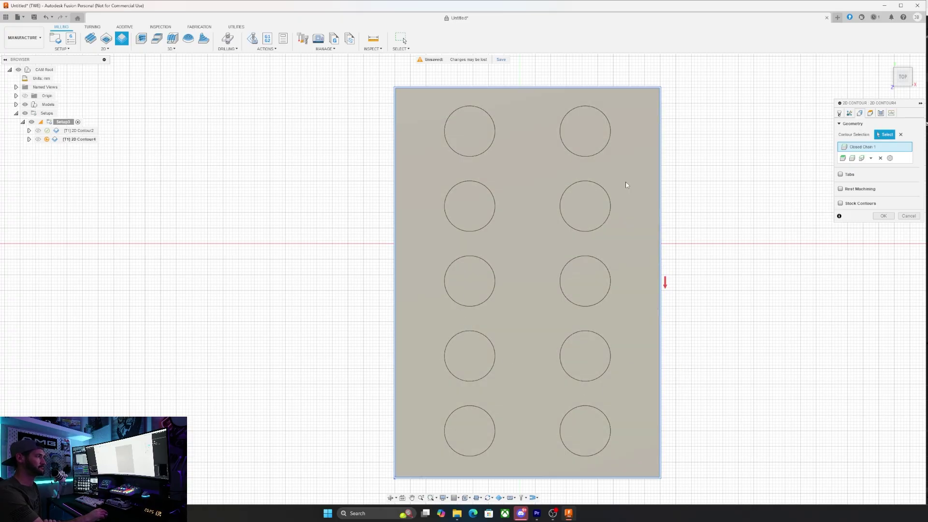
click(860, 113)
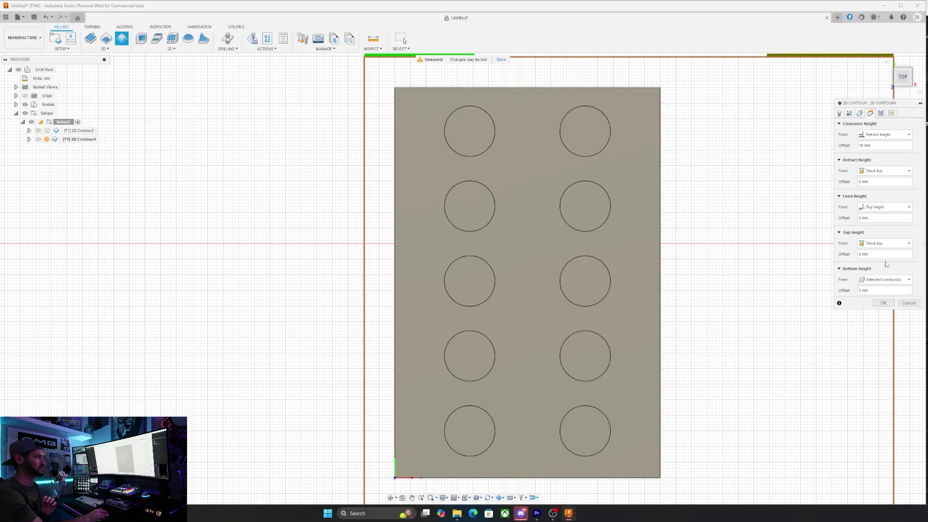
Step: Enable rectangular tabs spaced 40 mm apart, then review heights and 0.25 mm multiple-depth passes
click(849, 113)
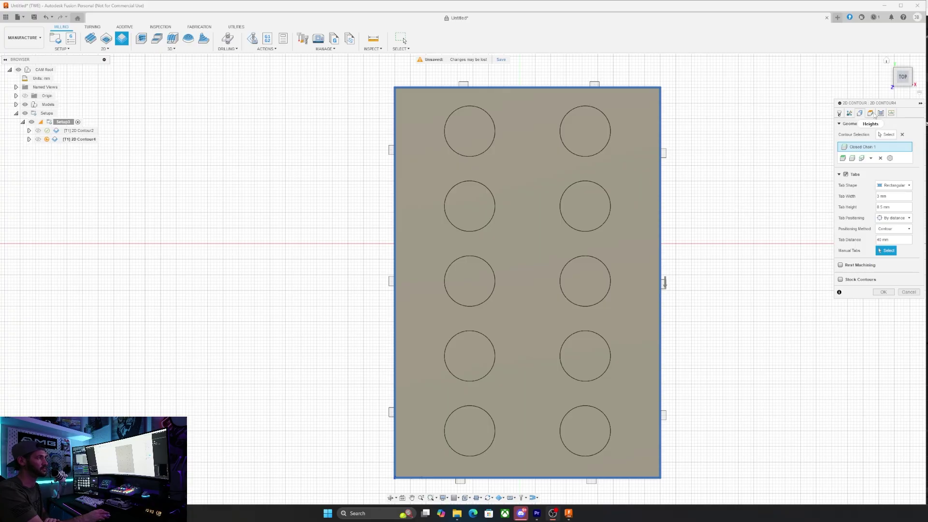
click(871, 114)
click(881, 113)
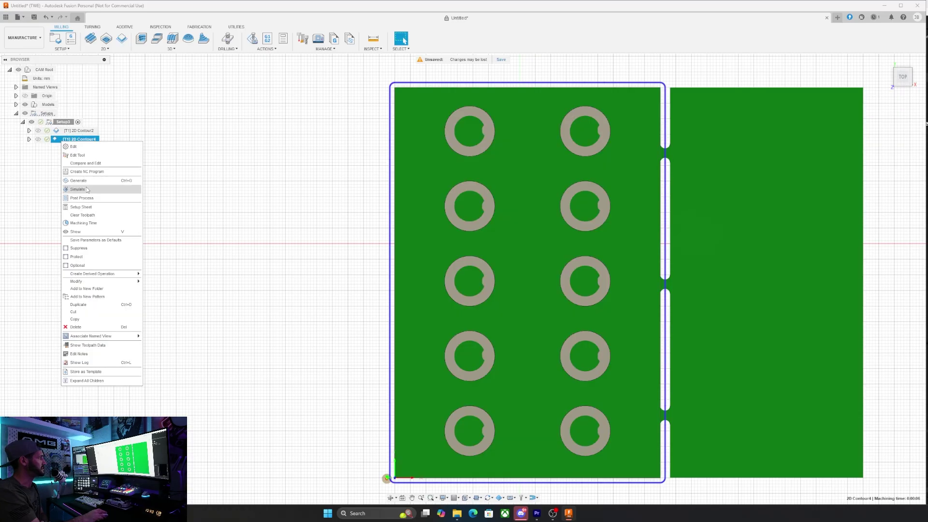
Step: Create 2D Contour4 and play the simulation of both contours, then exit the simulation
click(121, 188)
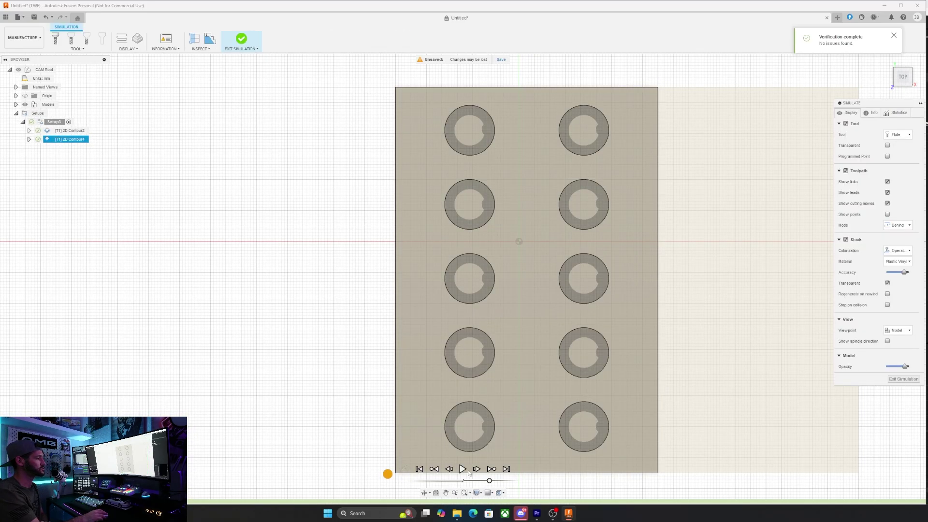
click(462, 468)
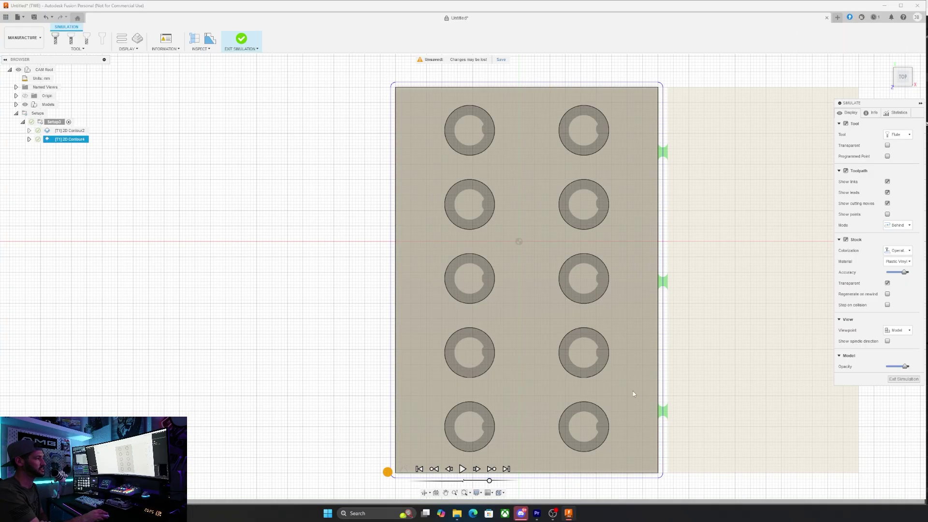
click(903, 379)
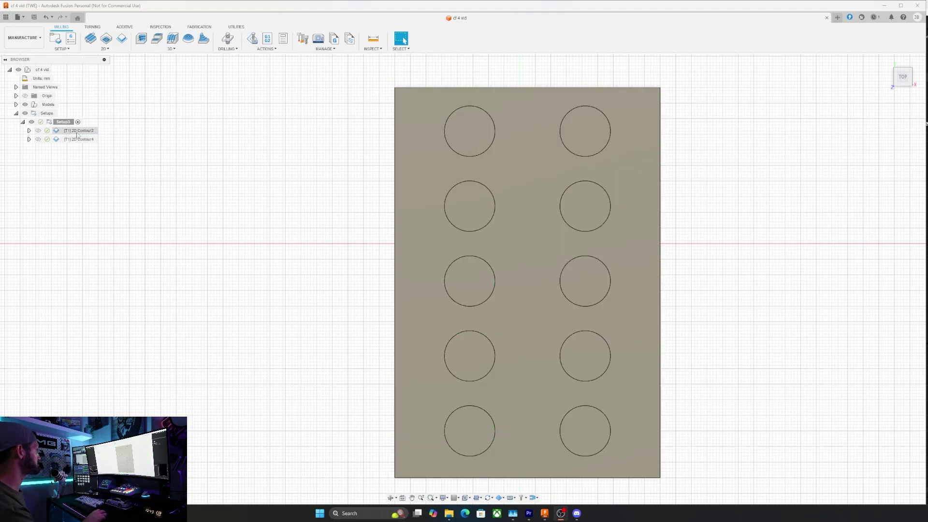
Step: Post-process Setup3 with the grbl post to 'test cf.nc' in the CNC folder
click(65, 123)
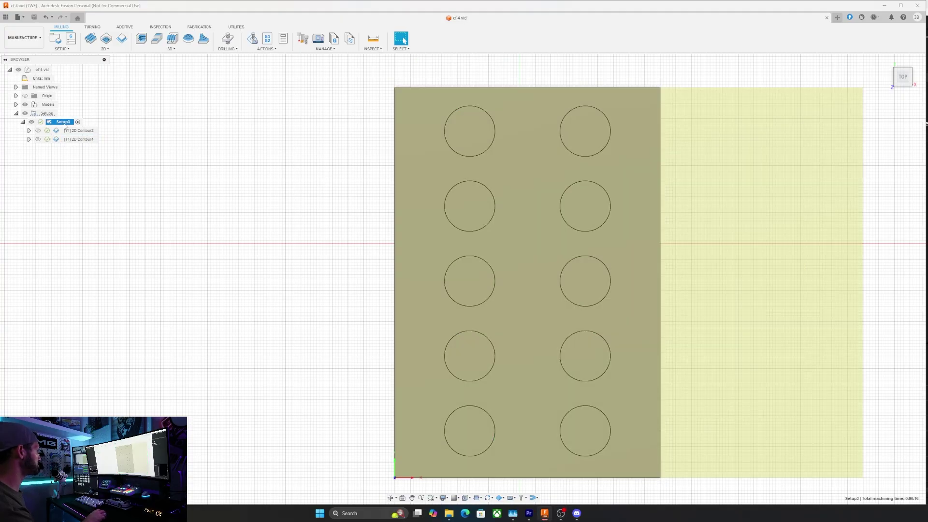
right_click(65, 125)
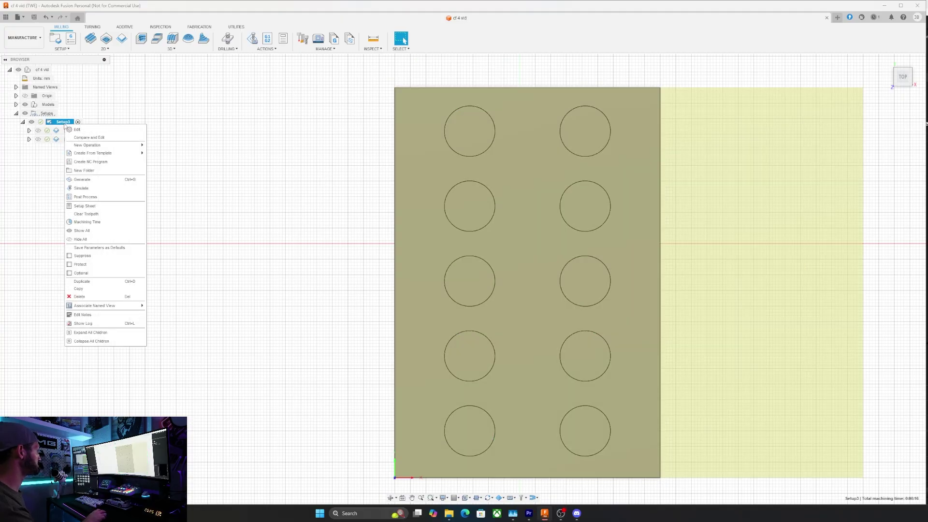
click(96, 198)
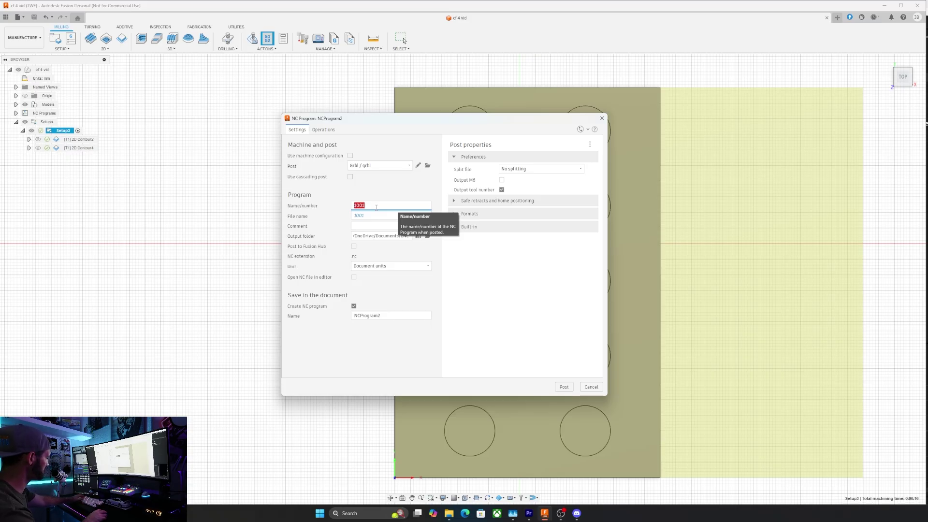
text(test cf)
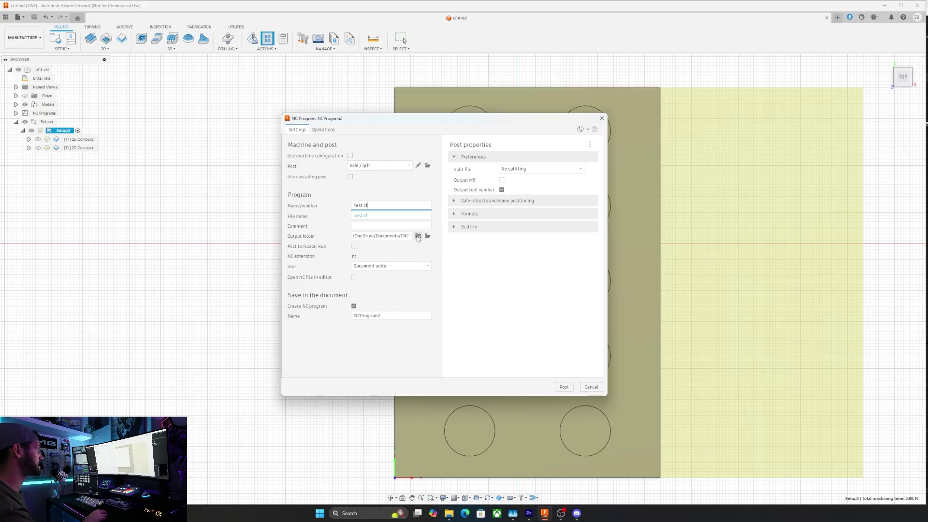
click(418, 236)
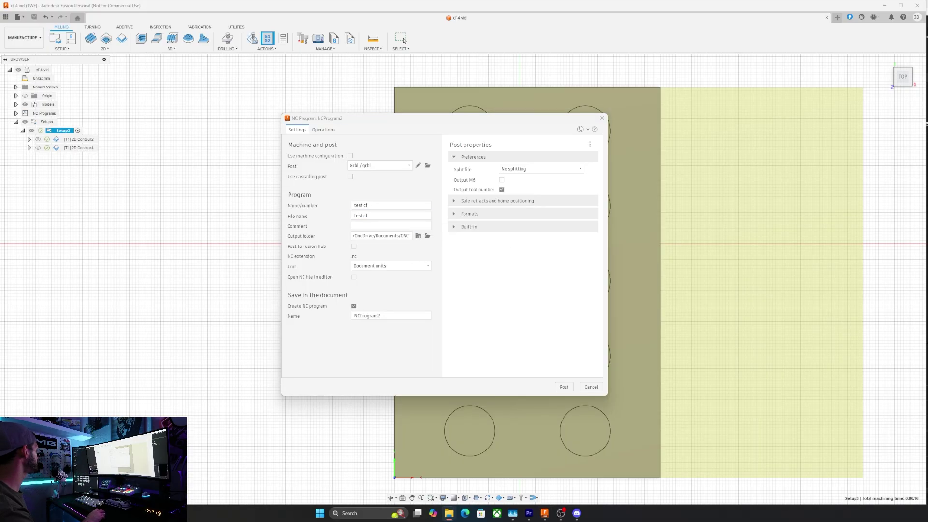
click(564, 387)
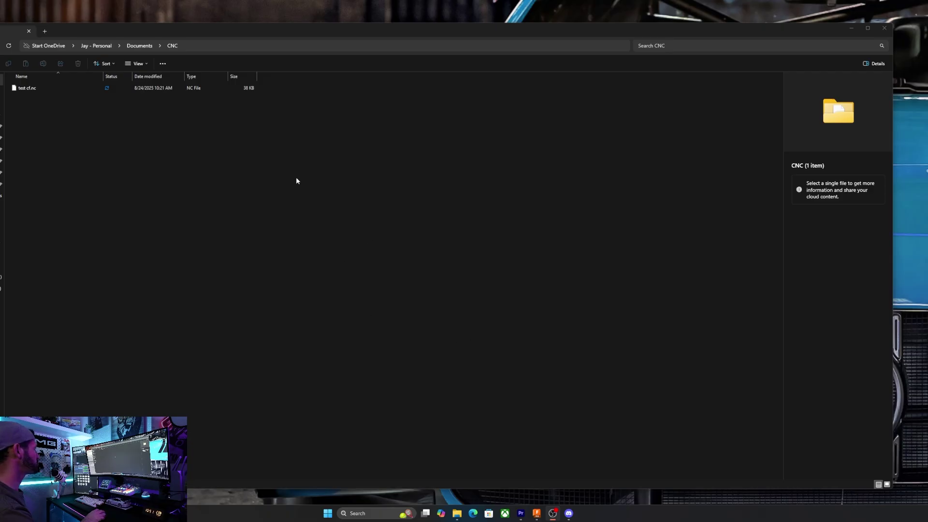